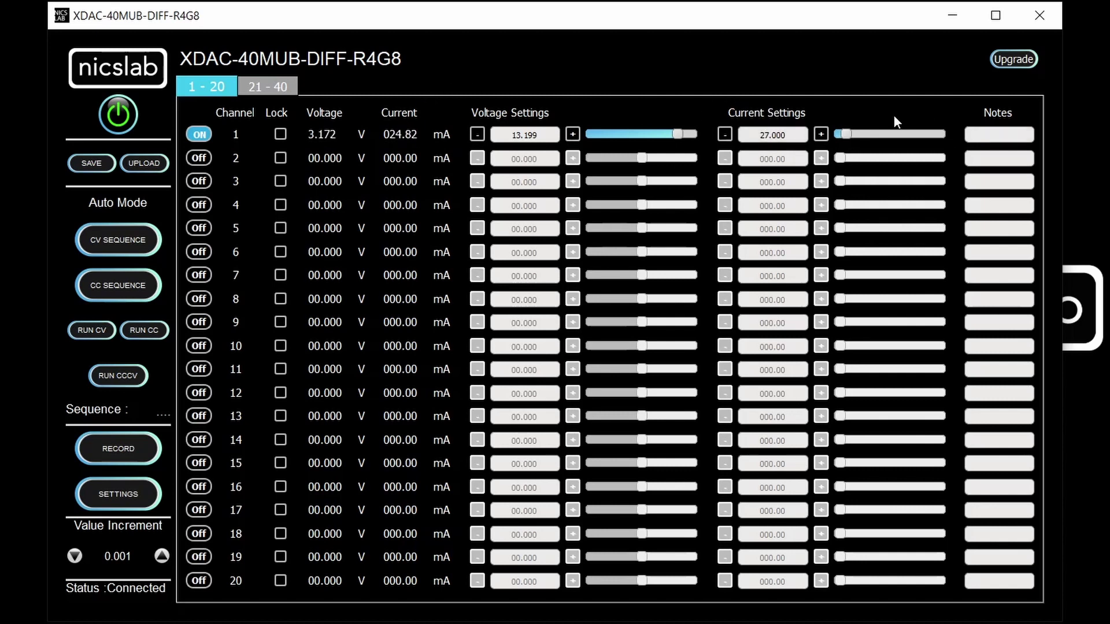
Step: Raise channel 1's current setting to 114.809 mA
left_click(868, 133)
left_click_drag(852, 134, 865, 141)
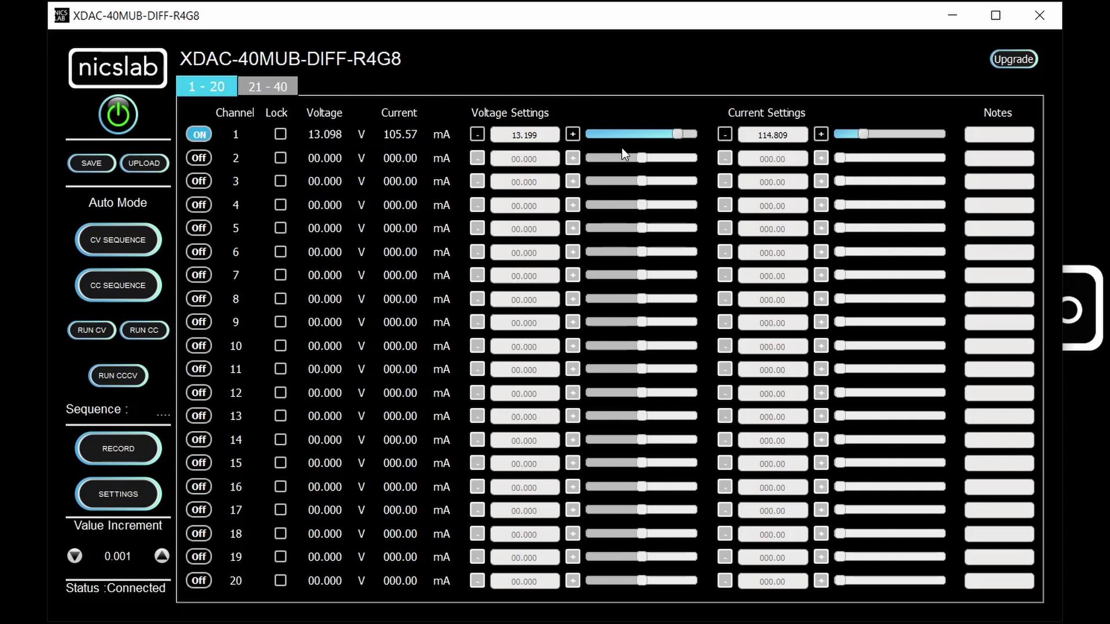
Step: Reset channel 1 by switching it off and on, with its current set to 307.410 mA and its voltage to 5.400 V
left_click(199, 135)
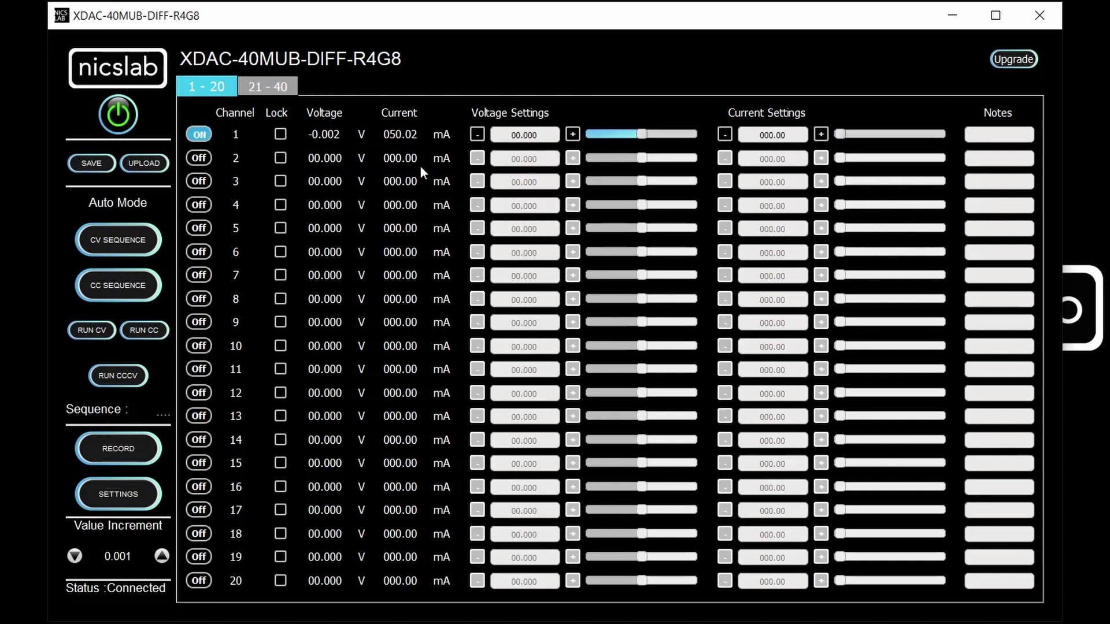
left_click_drag(895, 149, 907, 155)
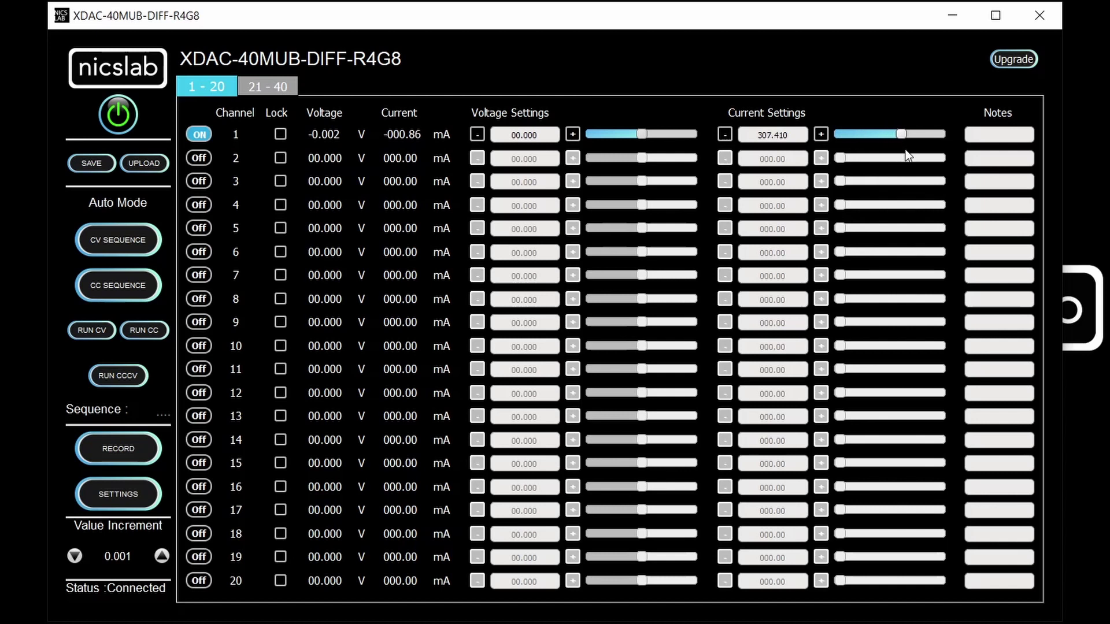
left_click_drag(646, 136, 652, 137)
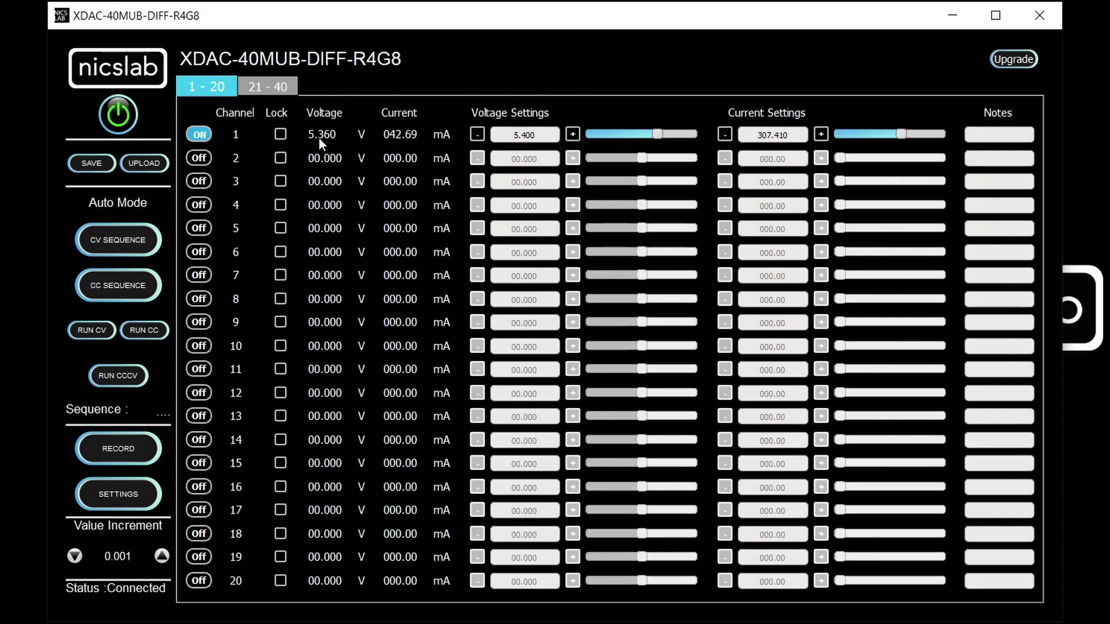
Step: Switch on output channels 2 to 20
left_click(201, 158)
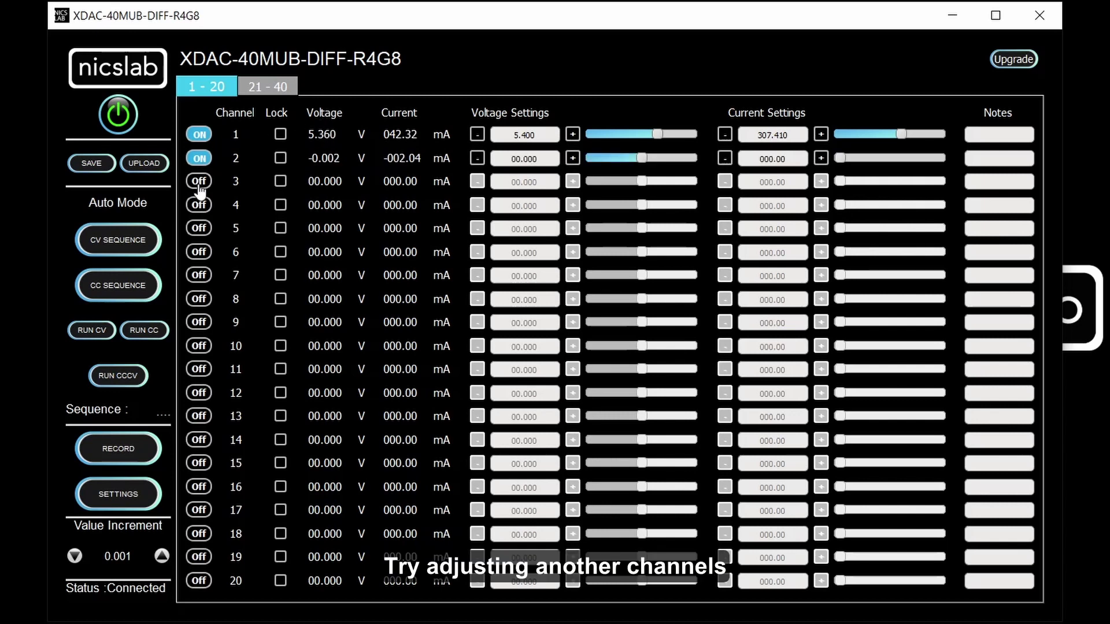
left_click(200, 182)
left_click(200, 205)
left_click(199, 229)
left_click(198, 252)
left_click(197, 275)
left_click(196, 299)
left_click(195, 322)
left_click(195, 345)
left_click(196, 369)
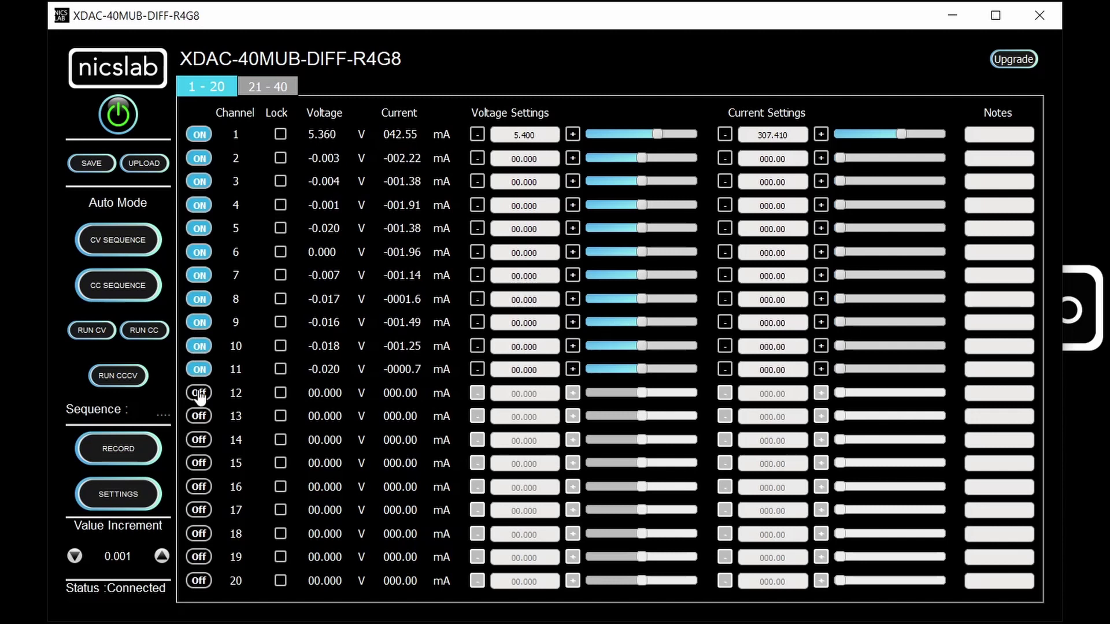
left_click(196, 392)
left_click(196, 416)
left_click(197, 440)
left_click(196, 463)
left_click(197, 487)
left_click(197, 510)
left_click(198, 581)
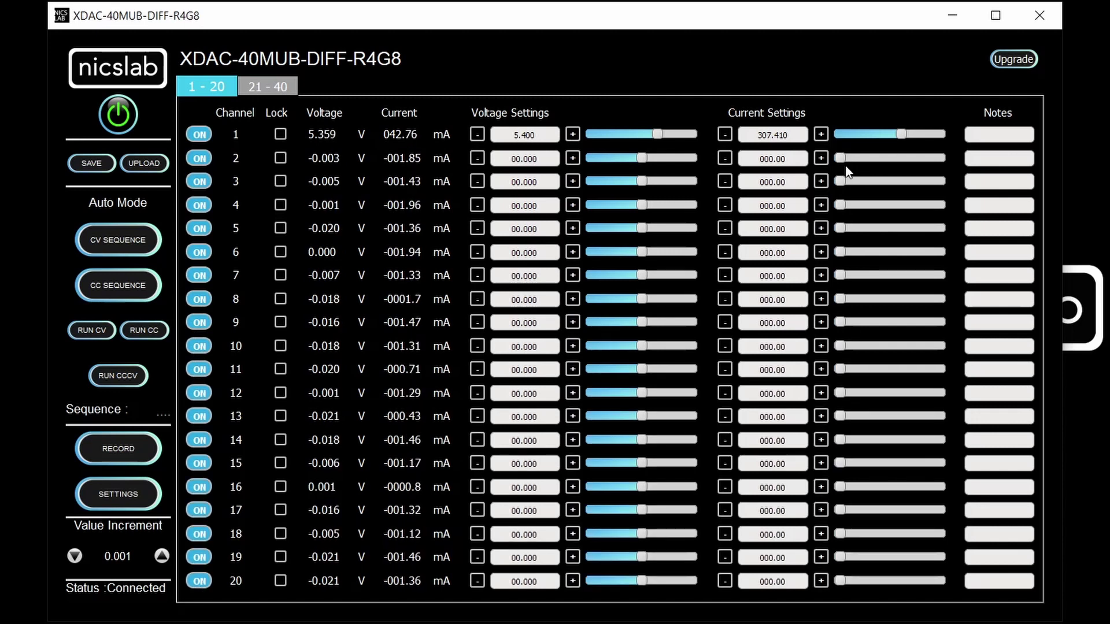
Step: Set the currents of channels 2 to 7 to 337.040, 277.779, 318.519, 233.330, 162.960 and 114.809 mA
left_click(907, 158)
left_click(895, 182)
left_click(894, 205)
left_click(901, 229)
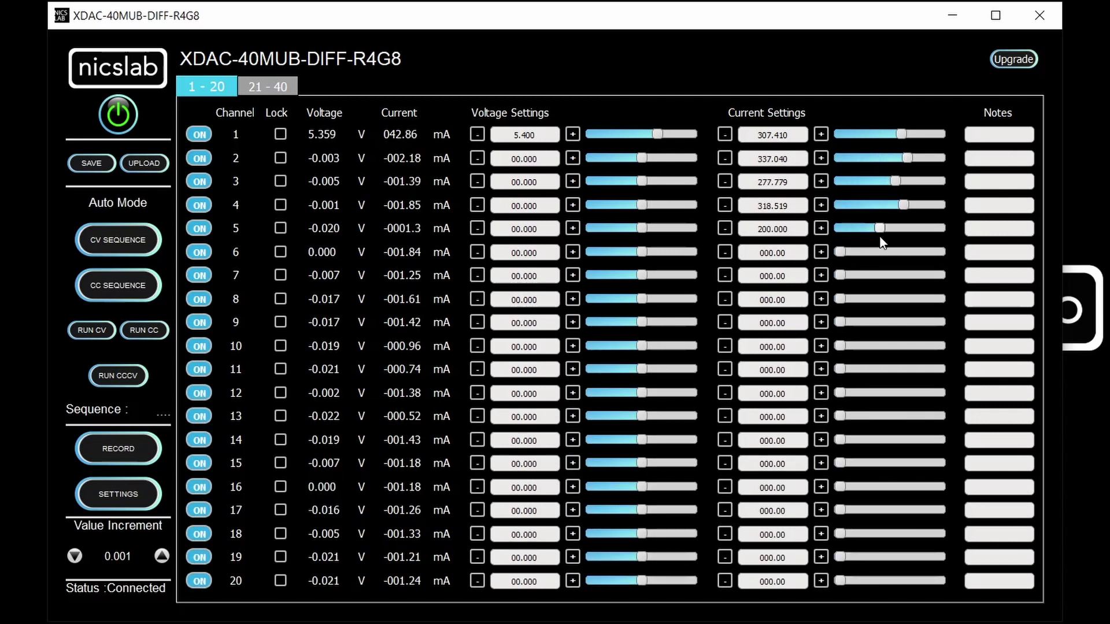
left_click(871, 252)
left_click(863, 276)
Step: Set the currents of channels 8, 9 and 10 to 200, 250 and 255.5 mA
left_click(797, 299)
key("ctrl+a")
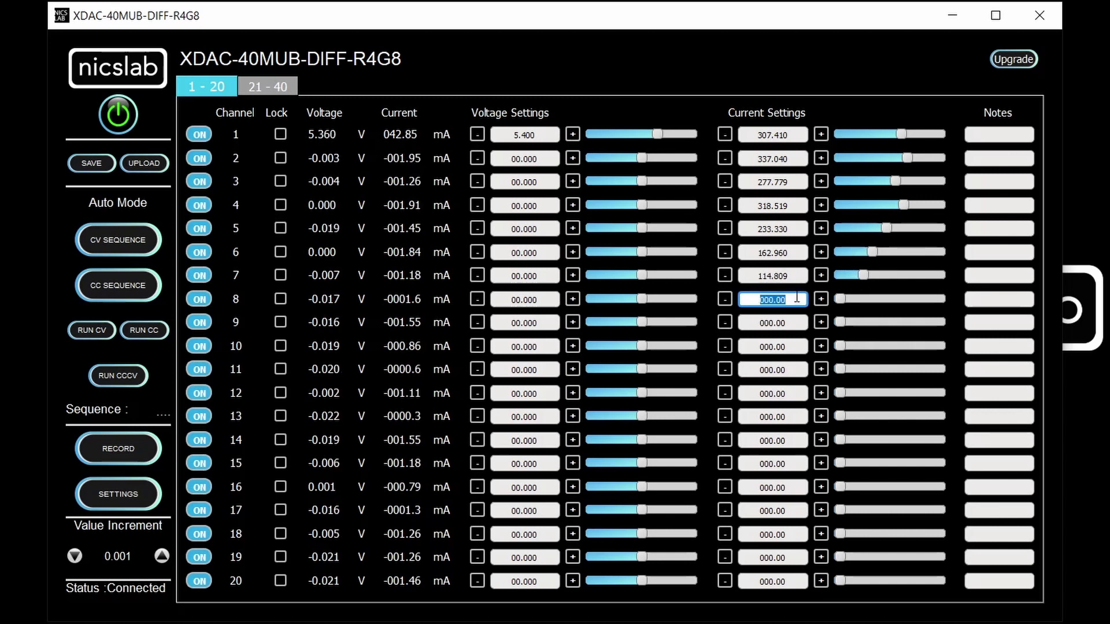
type("200")
key("Tab")
type("250")
key("Tab")
type("255.5")
key("Tab")
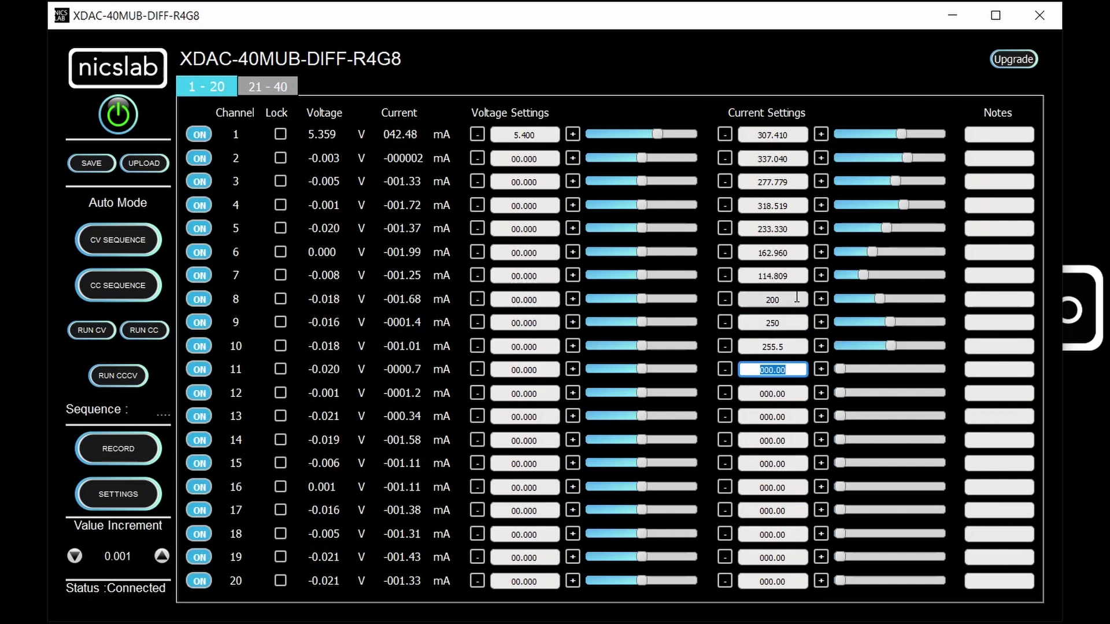
Step: Set the currents of channels 11 to 14 to 230, 235.7, 333.33 and 340.4 mA
type("230")
key("Tab")
type("235.7")
key("Tab")
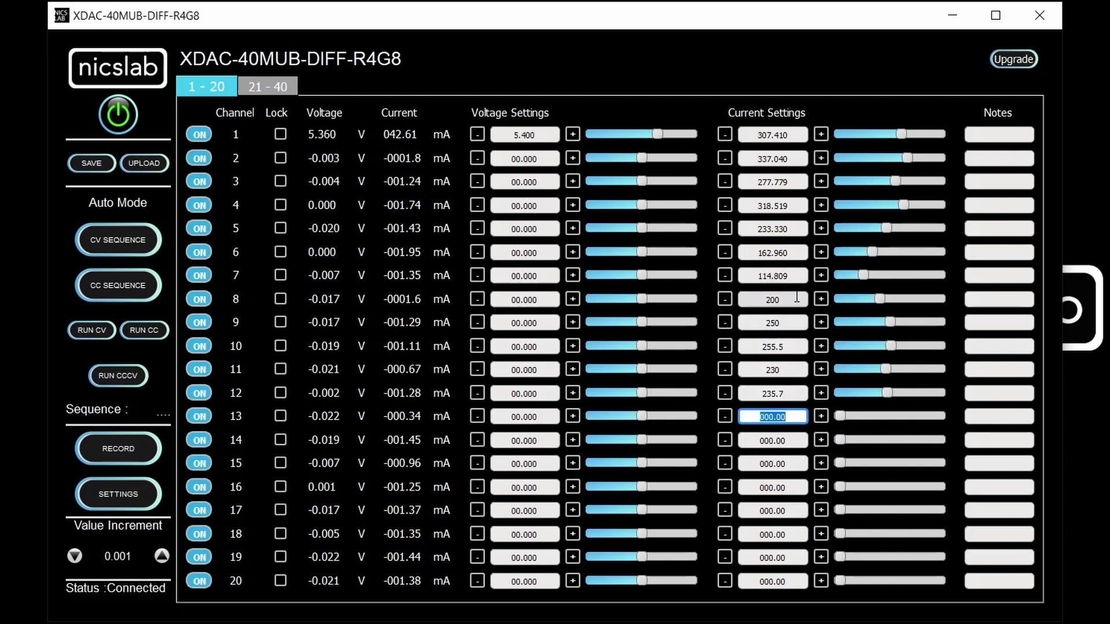
type("333.33")
key("Tab")
type("3344")
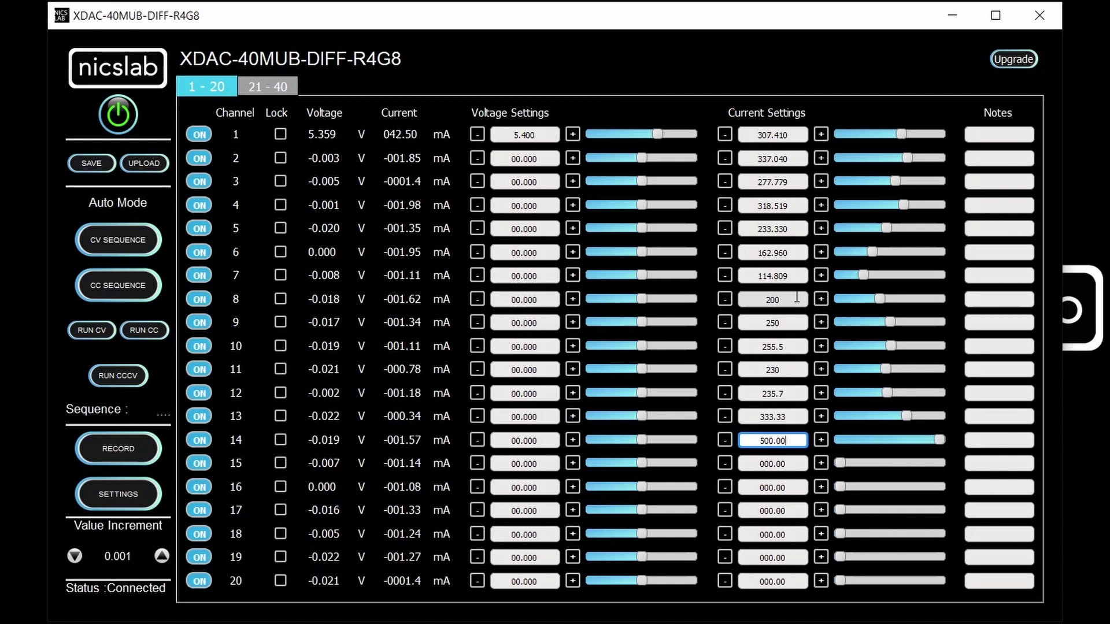
type("340.4")
key("Tab")
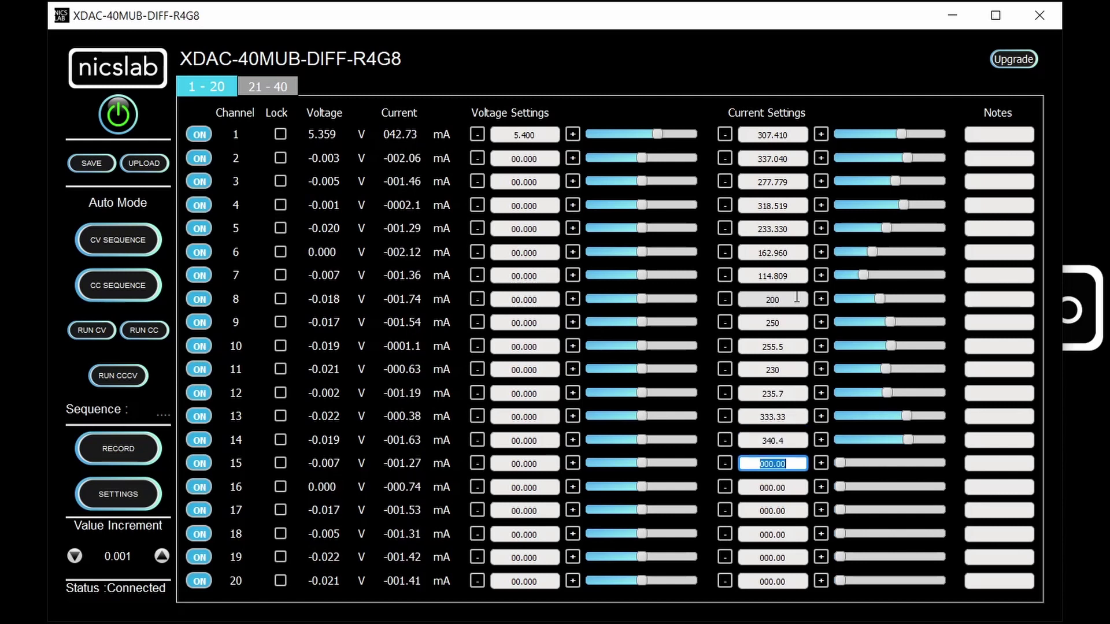
Step: Set the currents of channels 15, 16 and 17 to 300.45, 198.5 and 200 mA
type("300.45")
key("Tab")
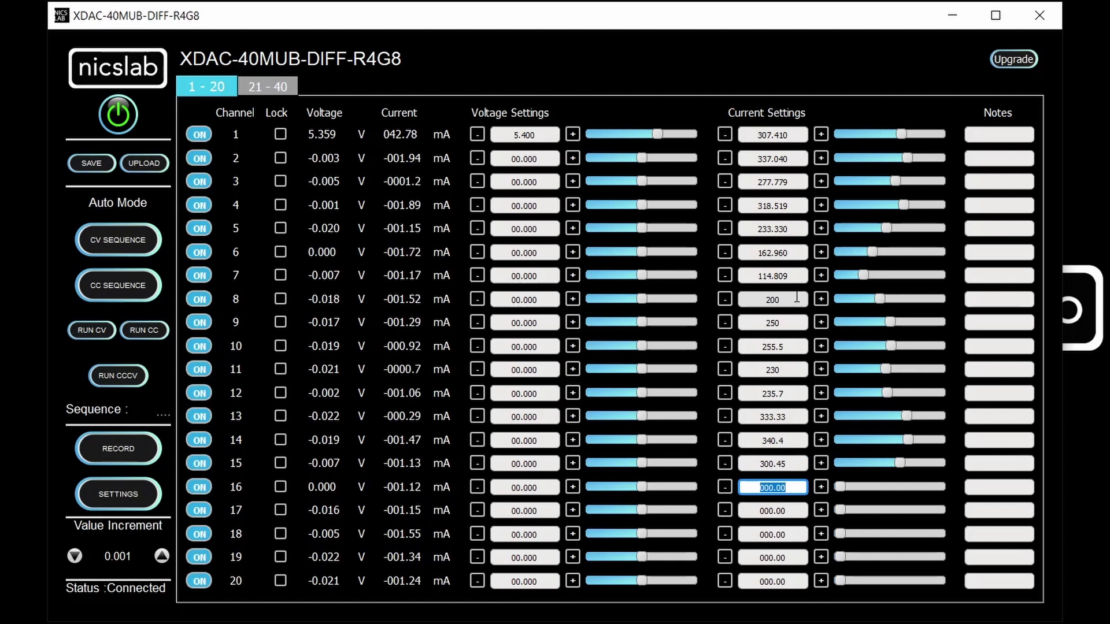
type("198.5")
key("Tab")
type("200")
key("Tab")
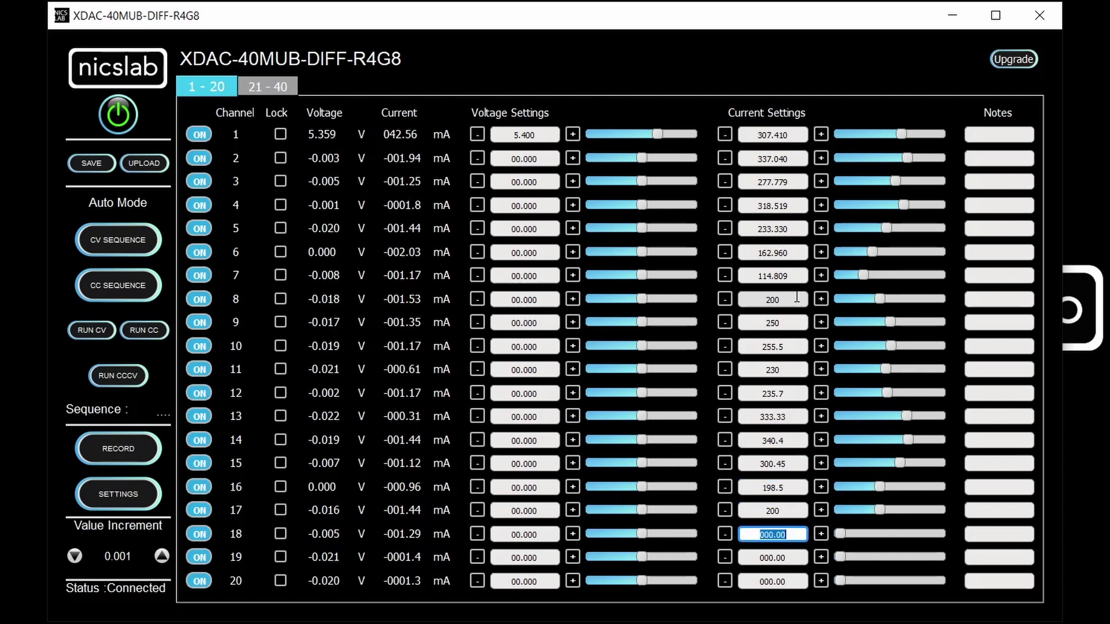
Step: Set the currents of channels 18, 19 and 20 to 250, 300 and 350 mA
type("250")
key("Tab")
type("300")
key("Tab")
type("350")
key("Tab")
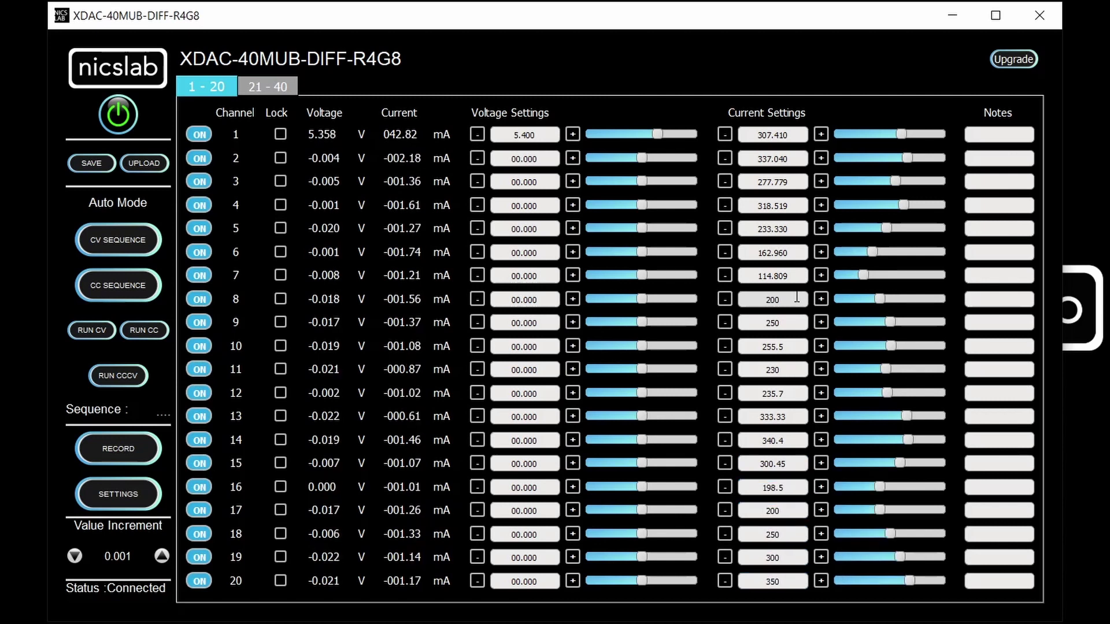
Step: Set the voltages of channels 2 to 7 to 7.333, 9.732, 11.067, 9.732, 7.598 and 5.467 V
left_click(662, 158)
left_click(667, 181)
left_click(671, 205)
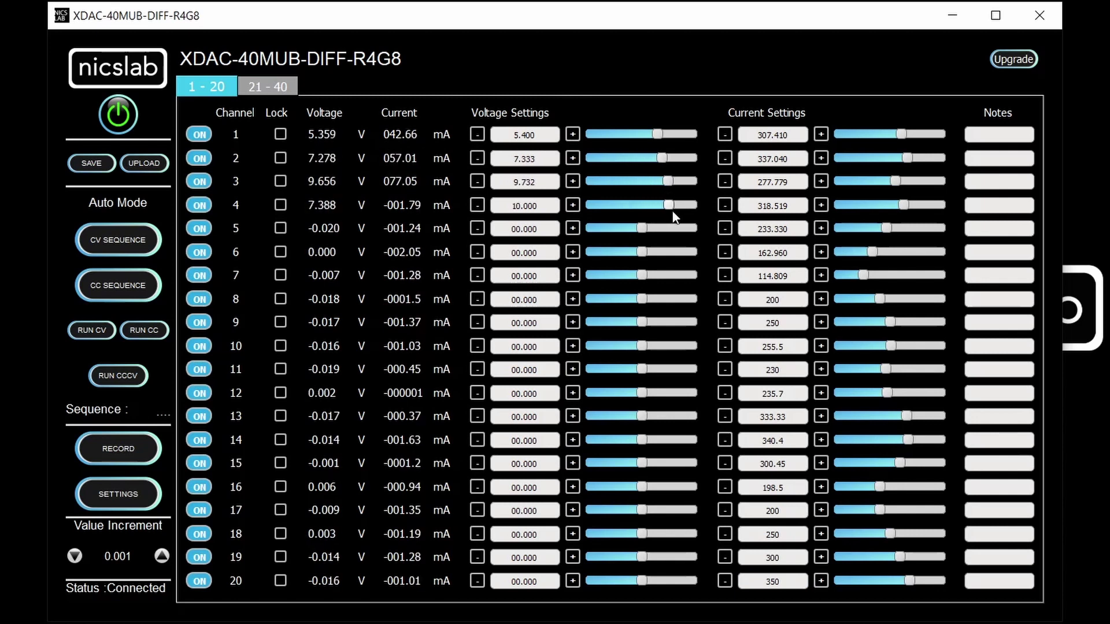
left_click(668, 228)
left_click(663, 252)
left_click(657, 275)
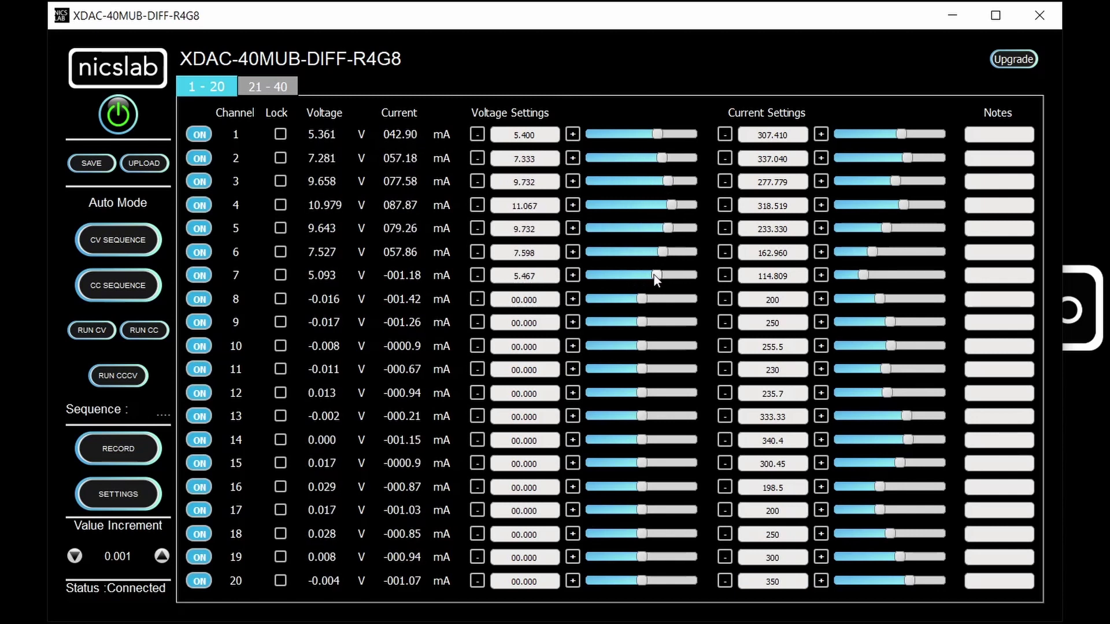
Step: Set negative voltages on channels 8 to 11 of -2.266, -5.197, -8.399 and -11.067 V
left_click(635, 299)
left_click(627, 322)
left_click(618, 346)
left_click(611, 369)
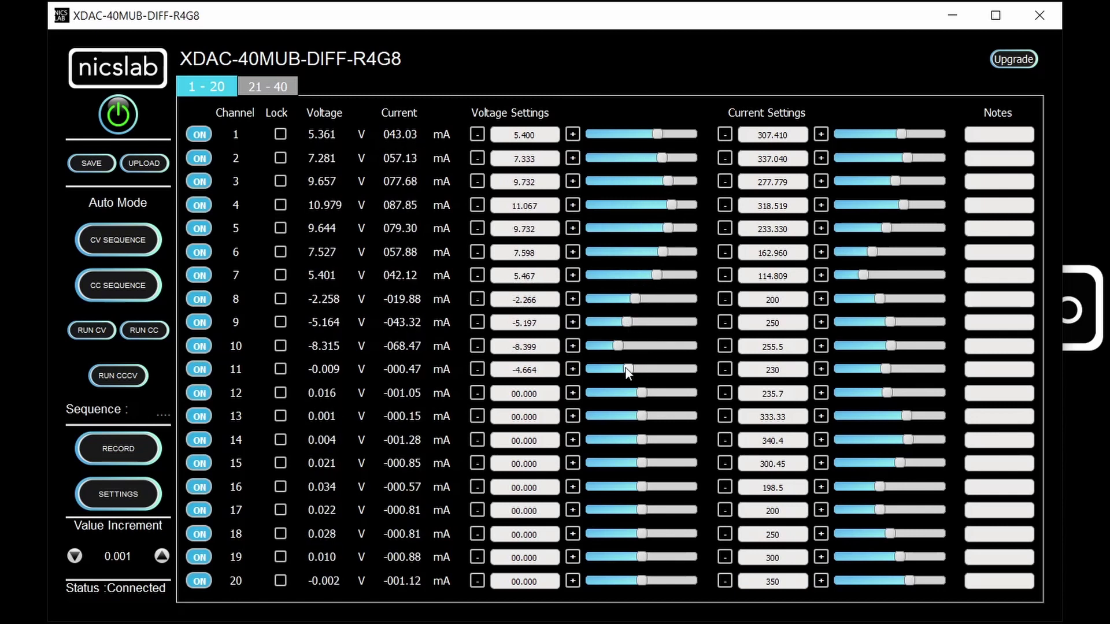
Step: Set the voltages of channels 12 to 15 to -8.399, -6.800, -3.598 and 0.933 V
left_click(618, 394)
left_click(620, 416)
left_click(623, 416)
left_click(632, 440)
left_click(644, 463)
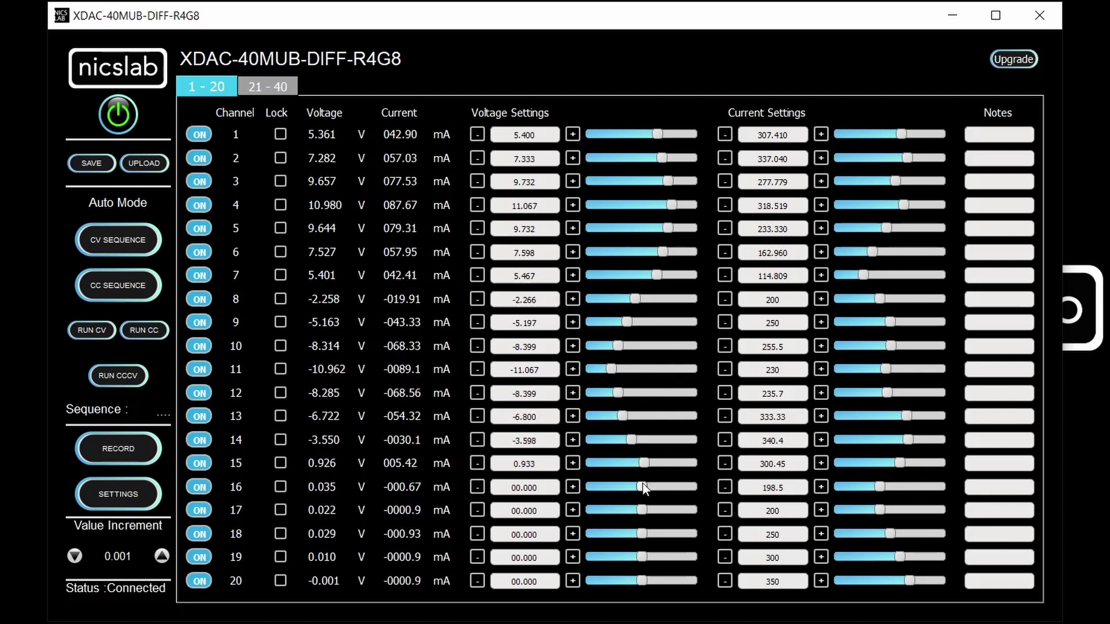
Step: Set the voltages of channels 16 to 20 to 2.799, 3.867, 5.197, 6.800 and 8.133 V
left_click(649, 487)
left_click(652, 510)
left_click(656, 534)
left_click(659, 557)
left_click(665, 580)
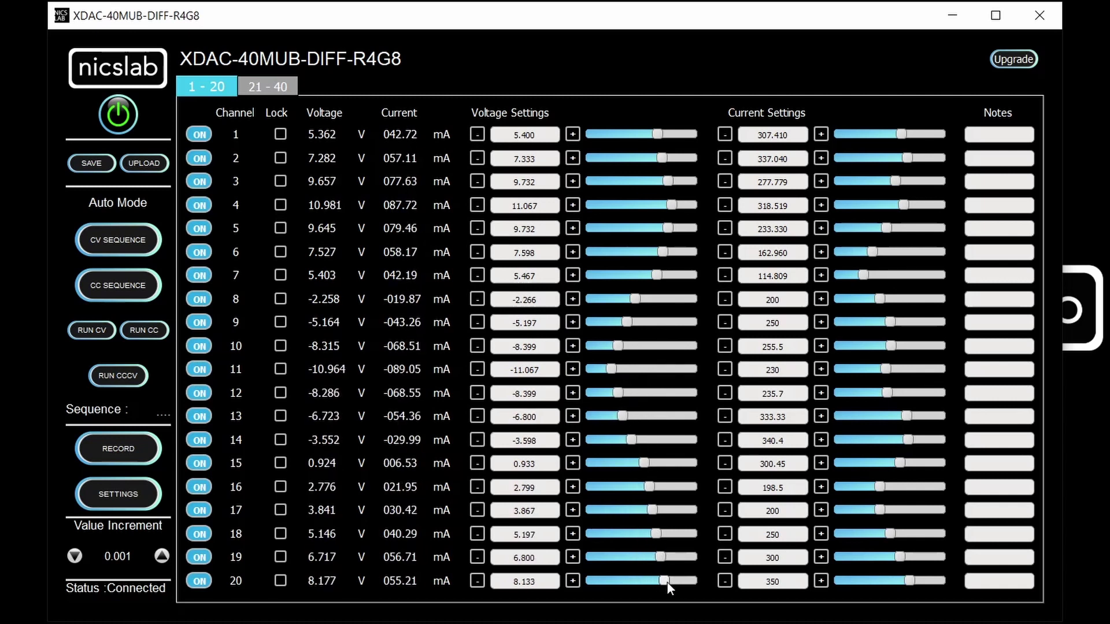
Step: Label channels 1 to 6 with the notes motor1, motor2, fan1, fan2, device1 and device2
left_click(1007, 135)
type("motor1")
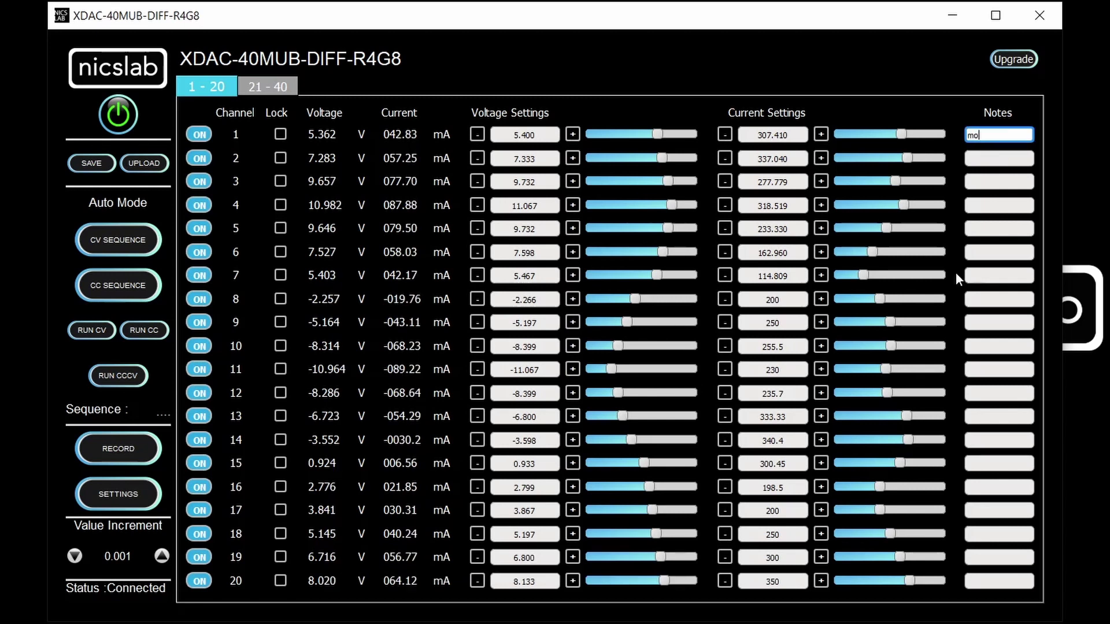
key("Tab")
type("motor2")
key("Tab")
type("fan1")
key("Tab")
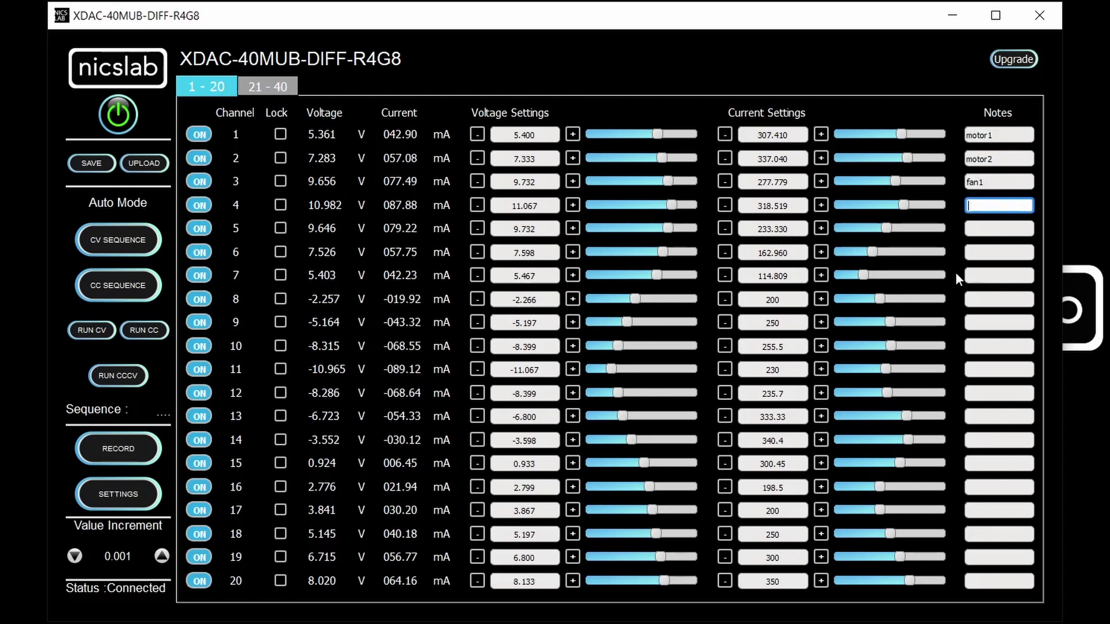
type("fan2")
key("Tab")
type("device1")
key("Tab")
type("device2")
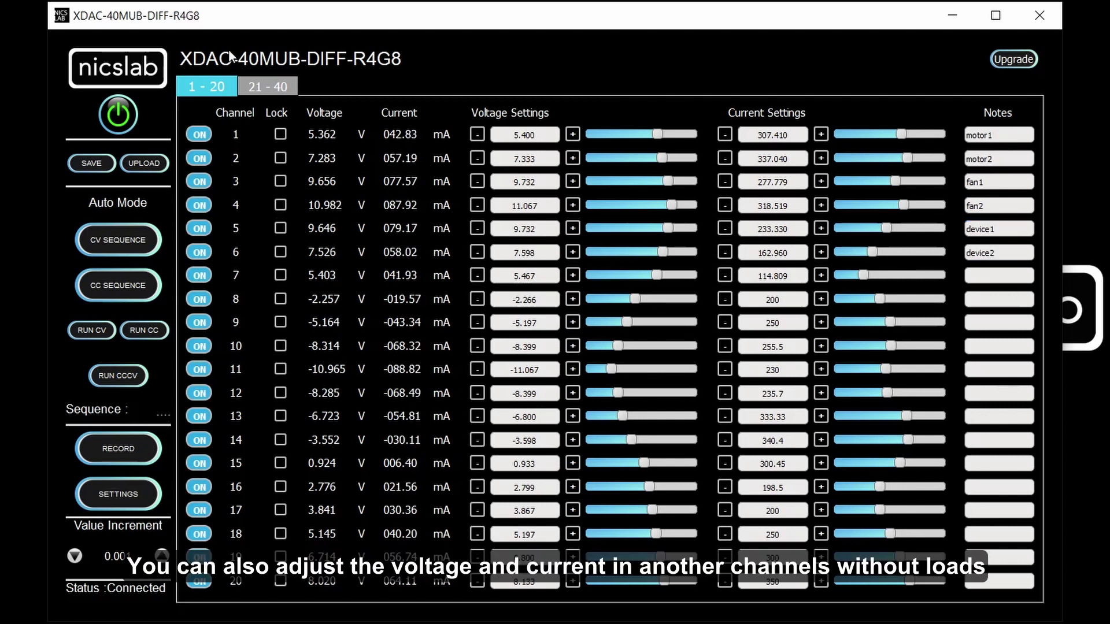
Step: Switch on output channels 21 to 27 in the second group of channels
left_click(260, 87)
left_click(199, 134)
left_click(198, 158)
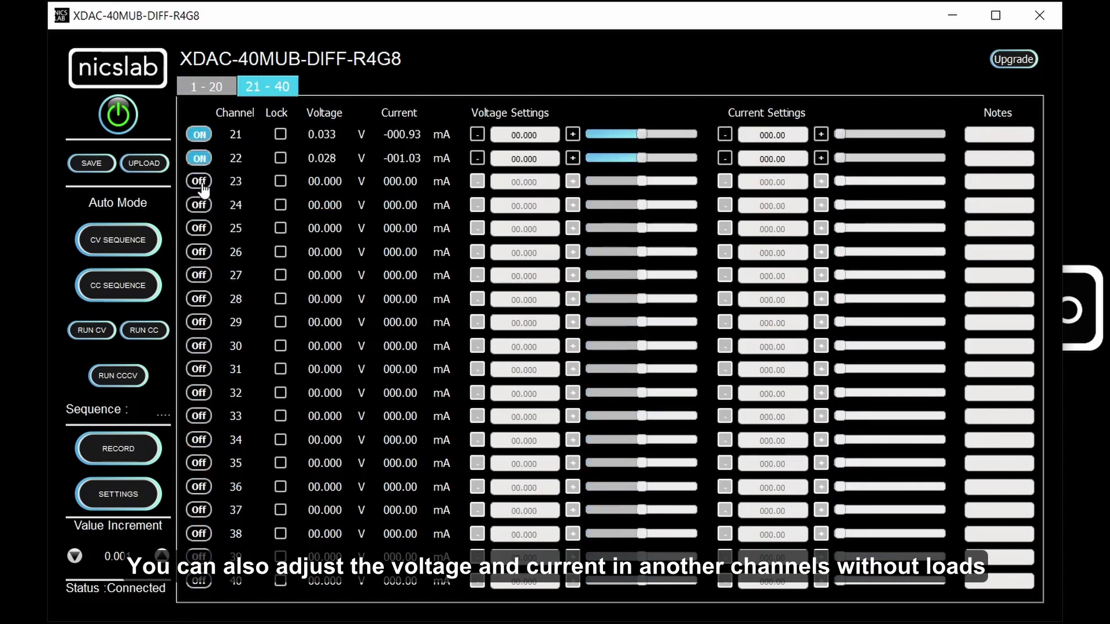
left_click(199, 181)
left_click(199, 205)
left_click(199, 229)
left_click(199, 252)
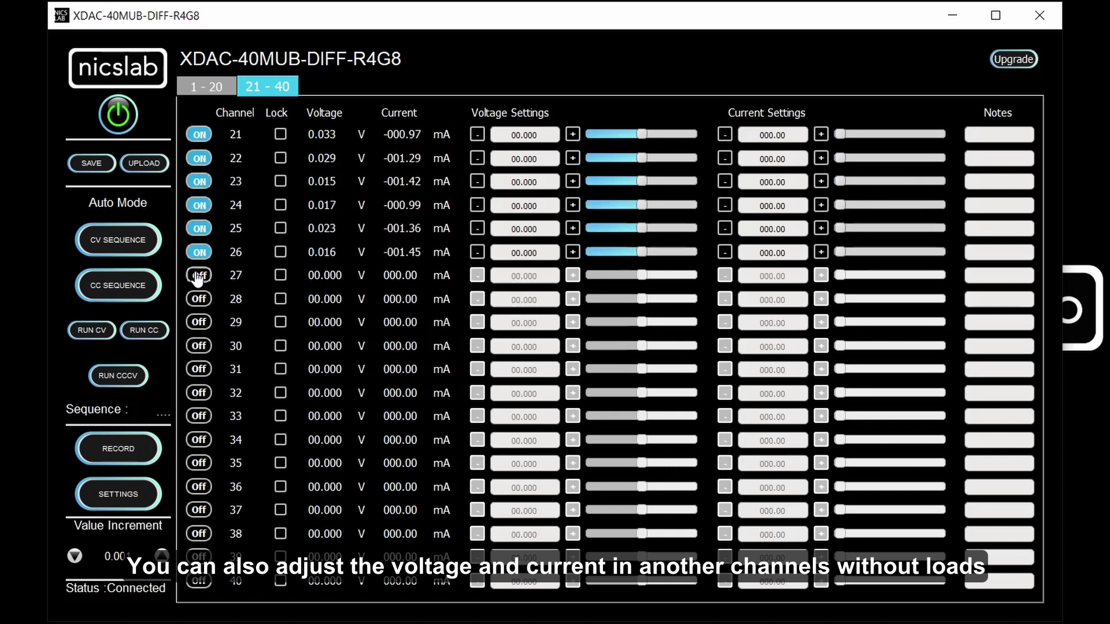
left_click(198, 275)
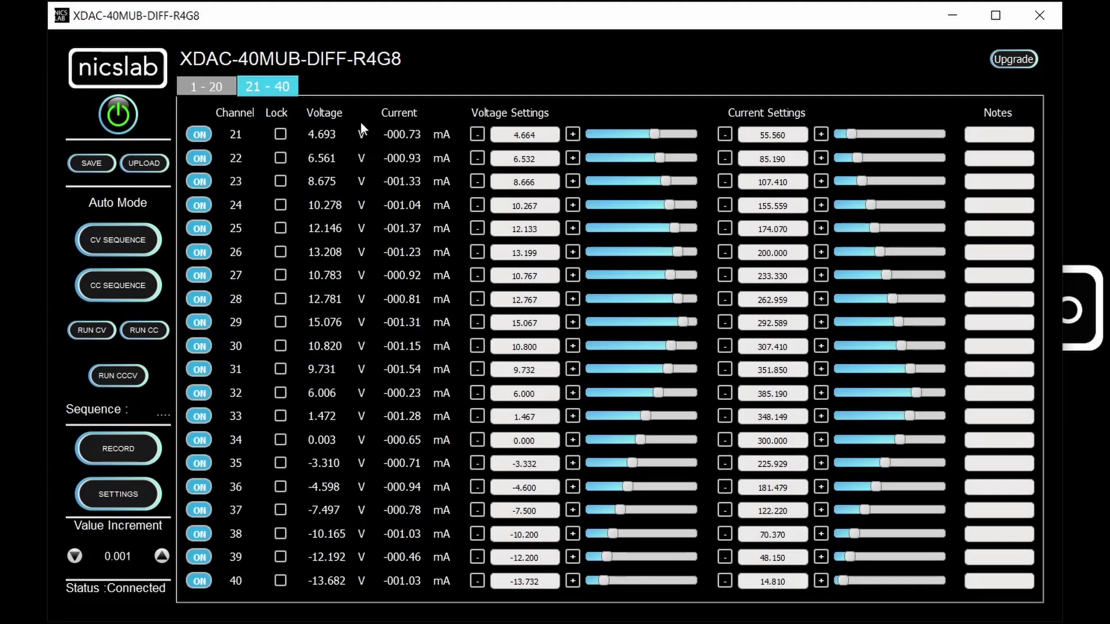
Step: Return to channels 1 to 20 and save the configuration as the CSV file save40c in the Documents folder
left_click(213, 81)
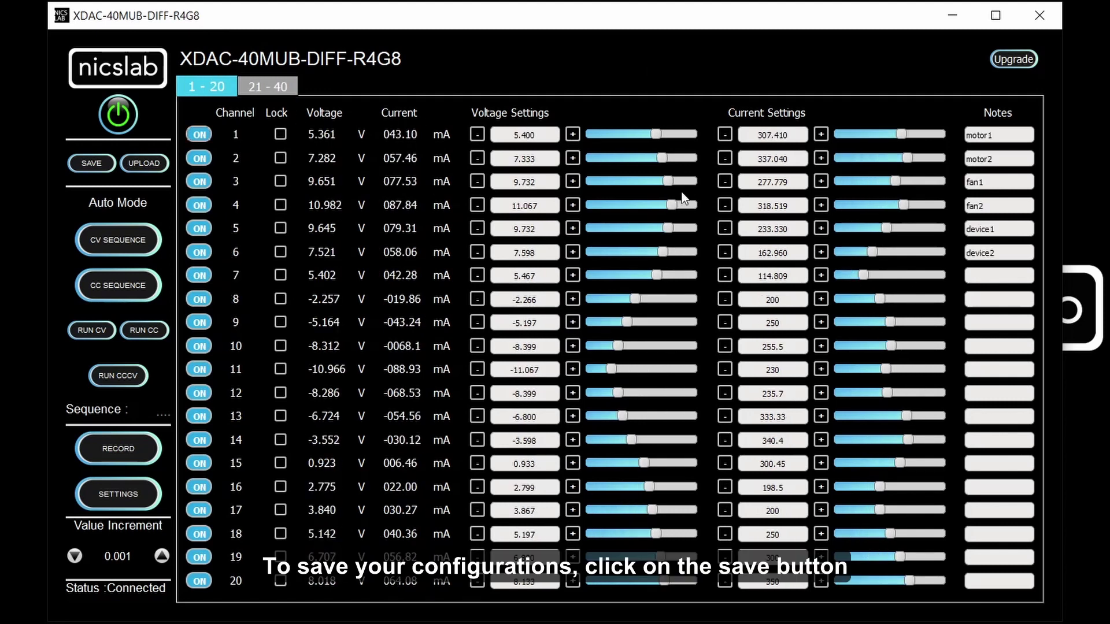
left_click(92, 164)
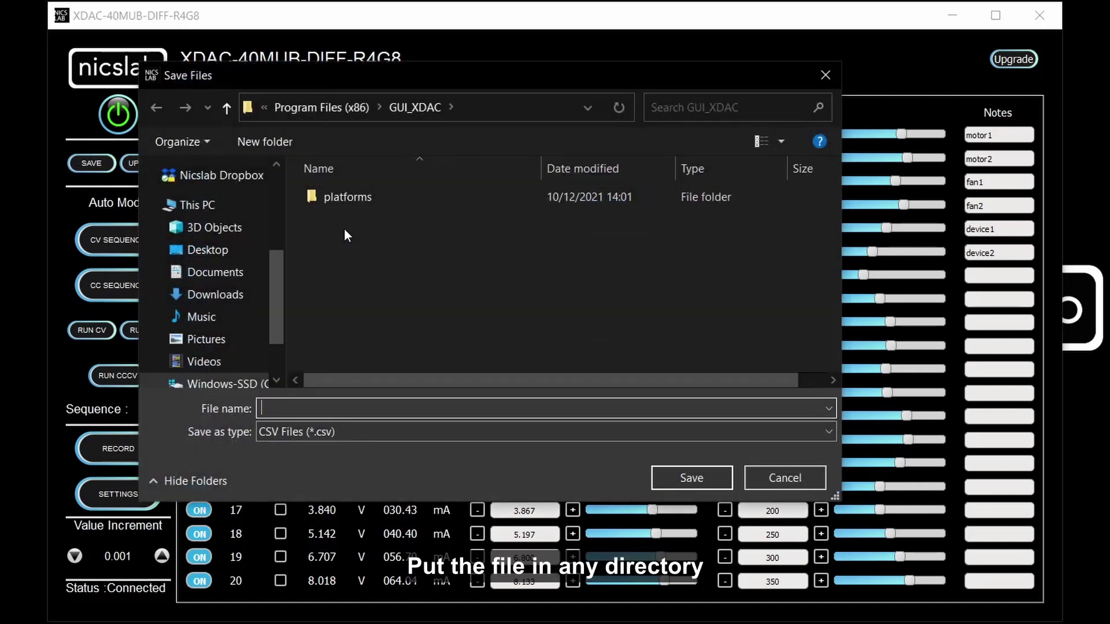
left_click(217, 278)
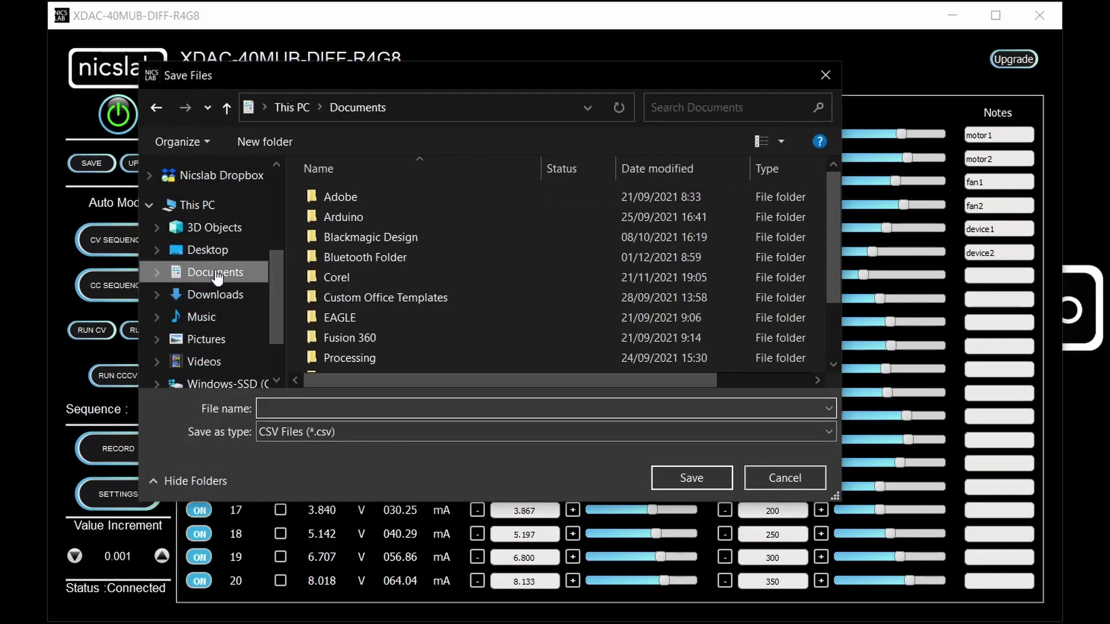
left_click(382, 405)
type("sa")
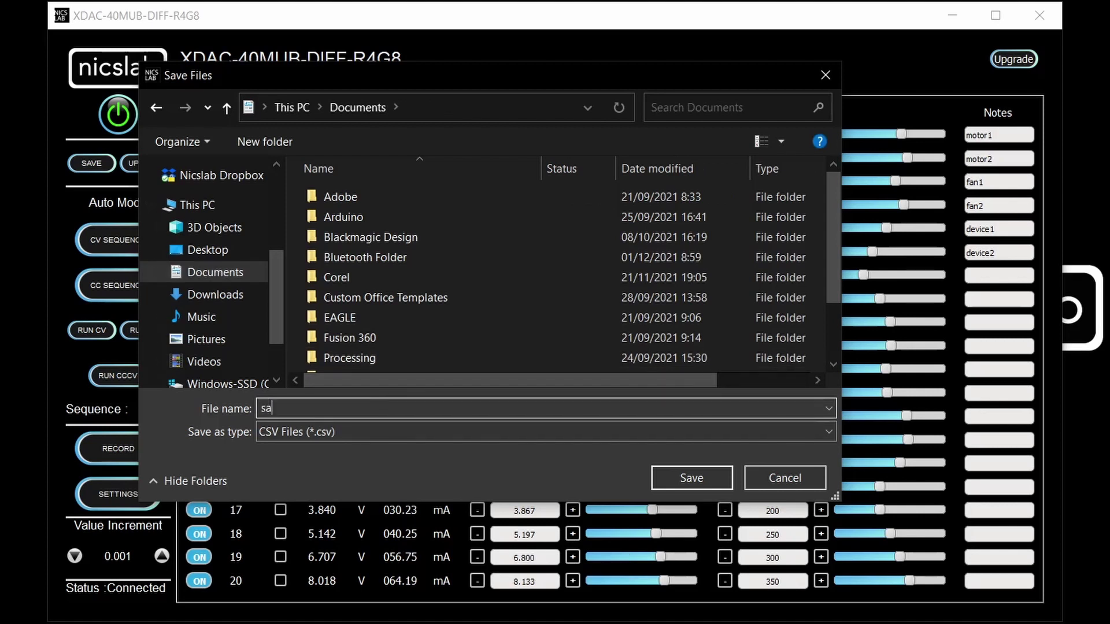
type("ve40c")
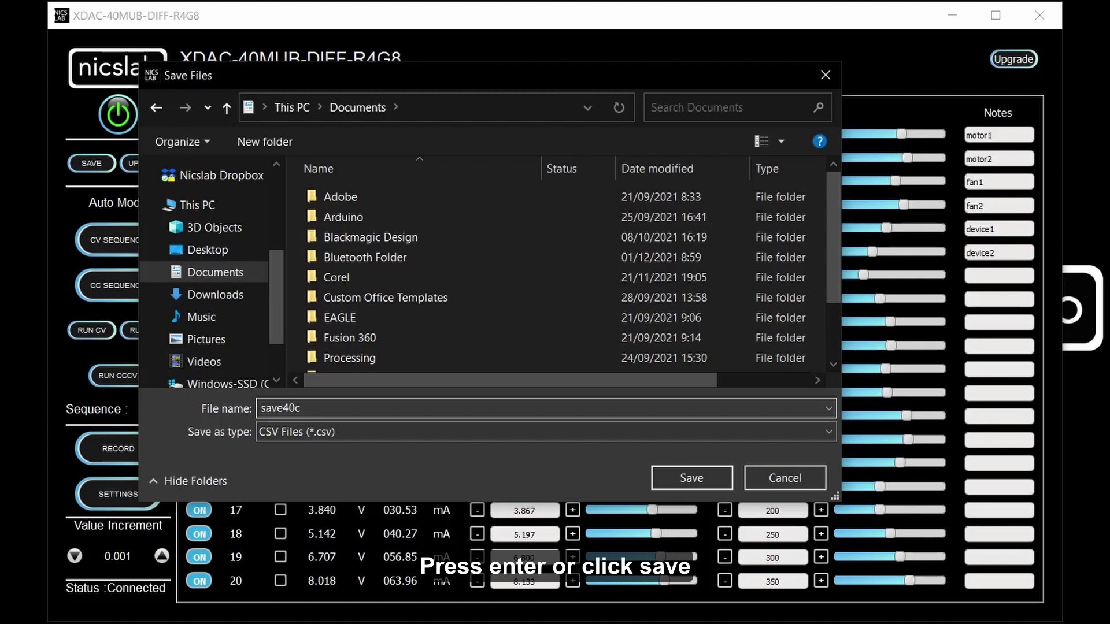
key("Return")
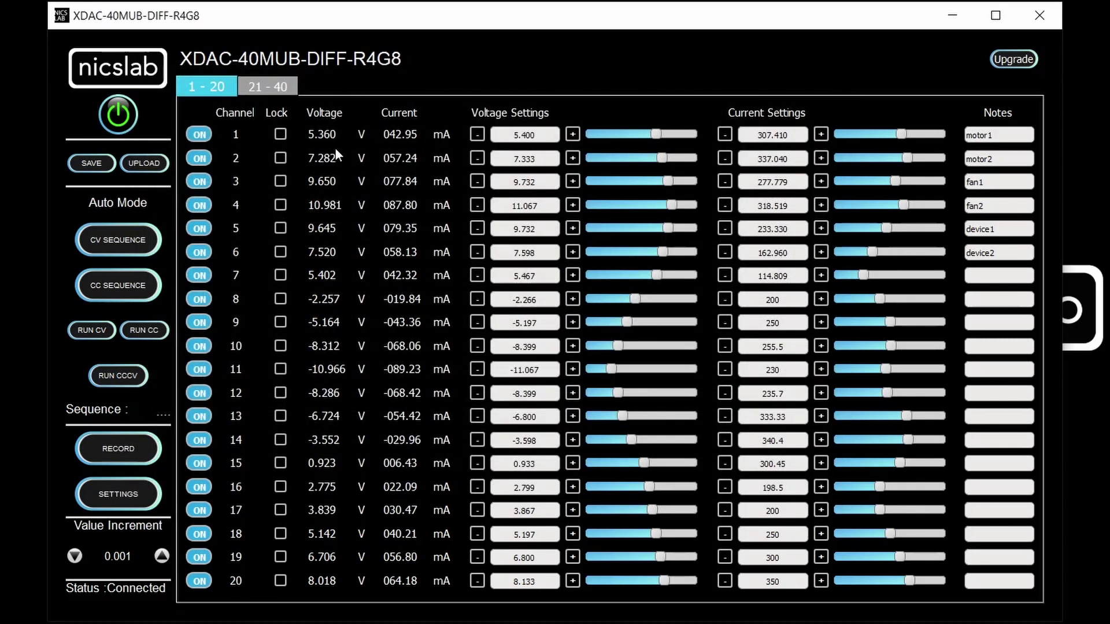
Step: Switch off all output channels and upload the saved configuration file save40c from the Documents folder
left_click(122, 121)
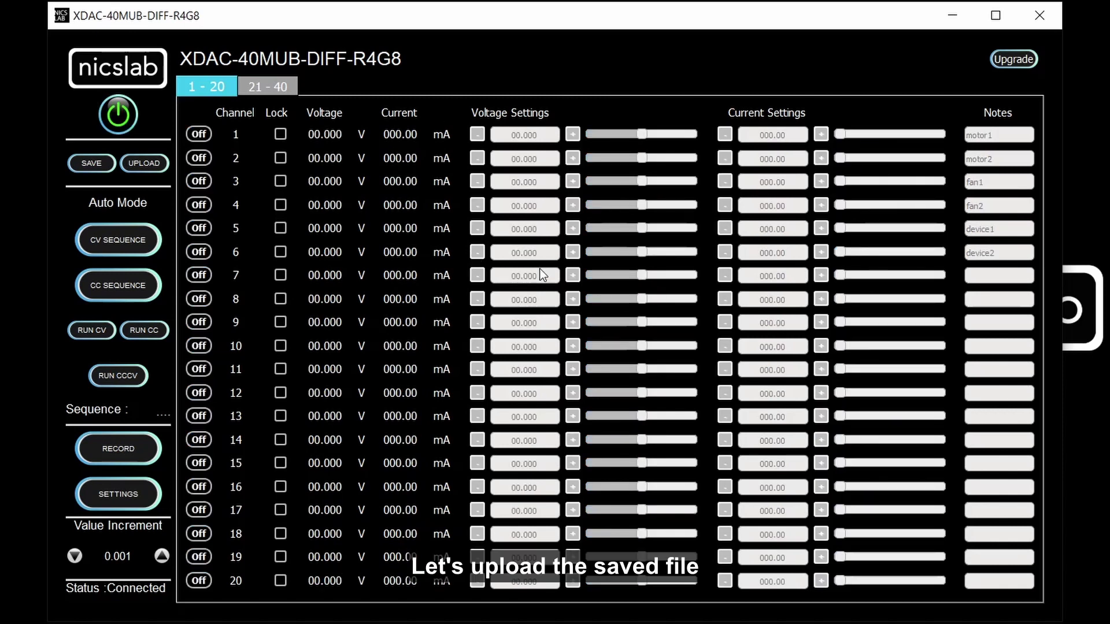
left_click(144, 163)
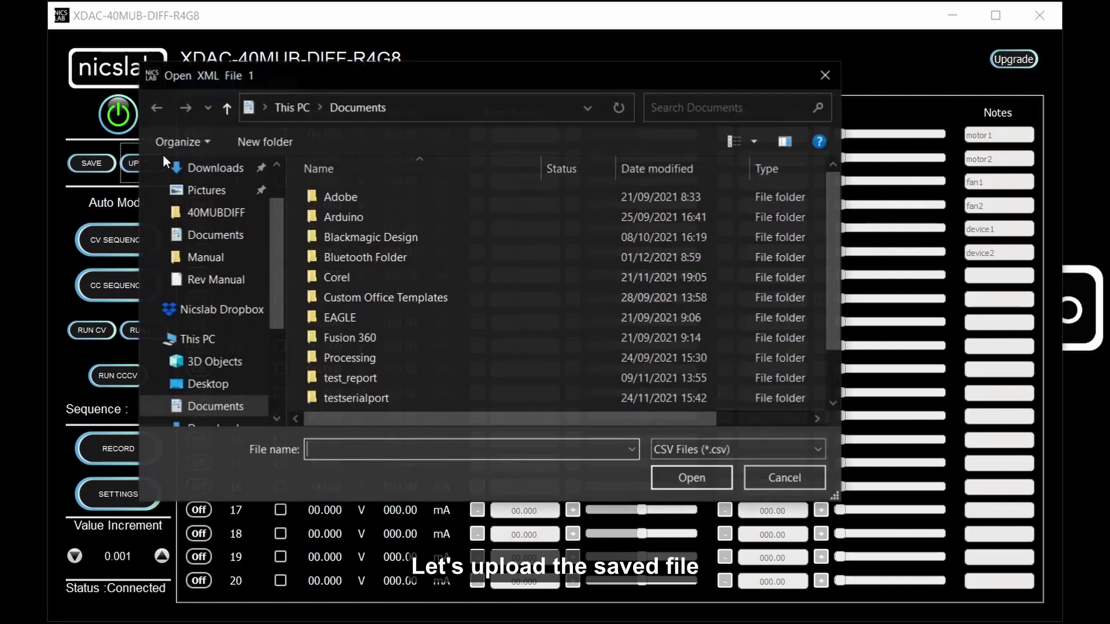
scroll(432, 335, "down", 1)
left_click(414, 401)
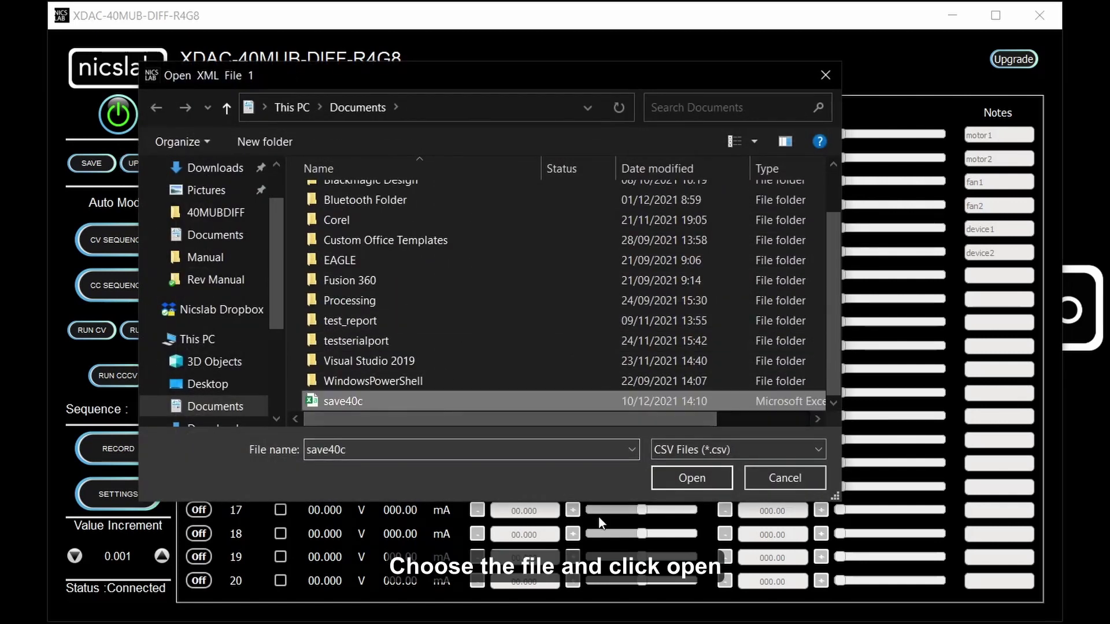
left_click(680, 484)
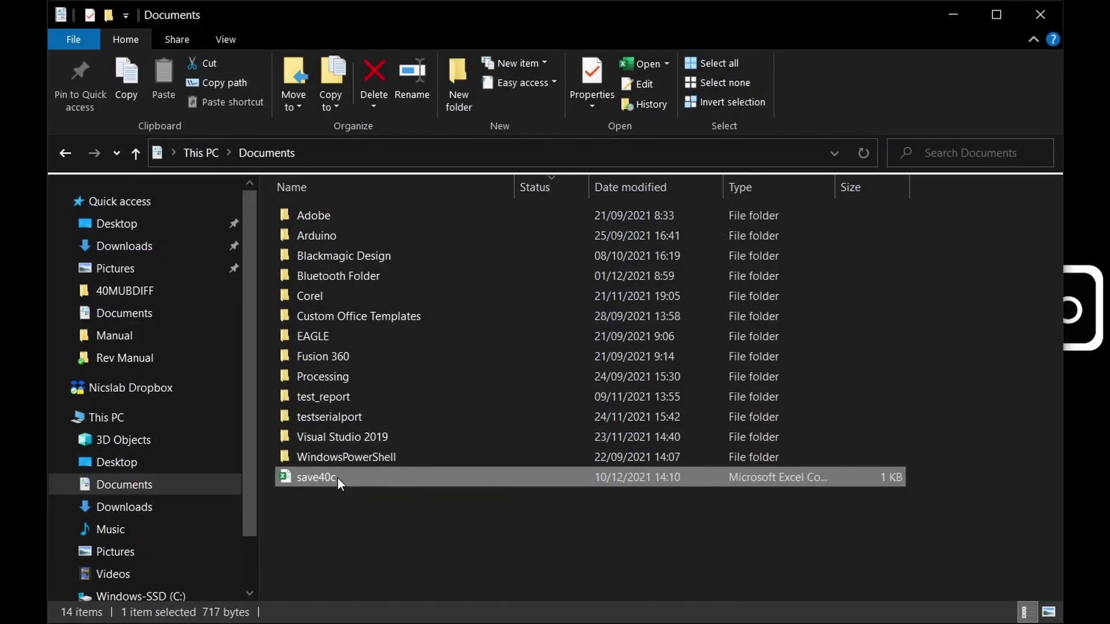
Step: Open save40c from the Documents folder in Excel and examine its voltage, current and notes columns
double_click(338, 478)
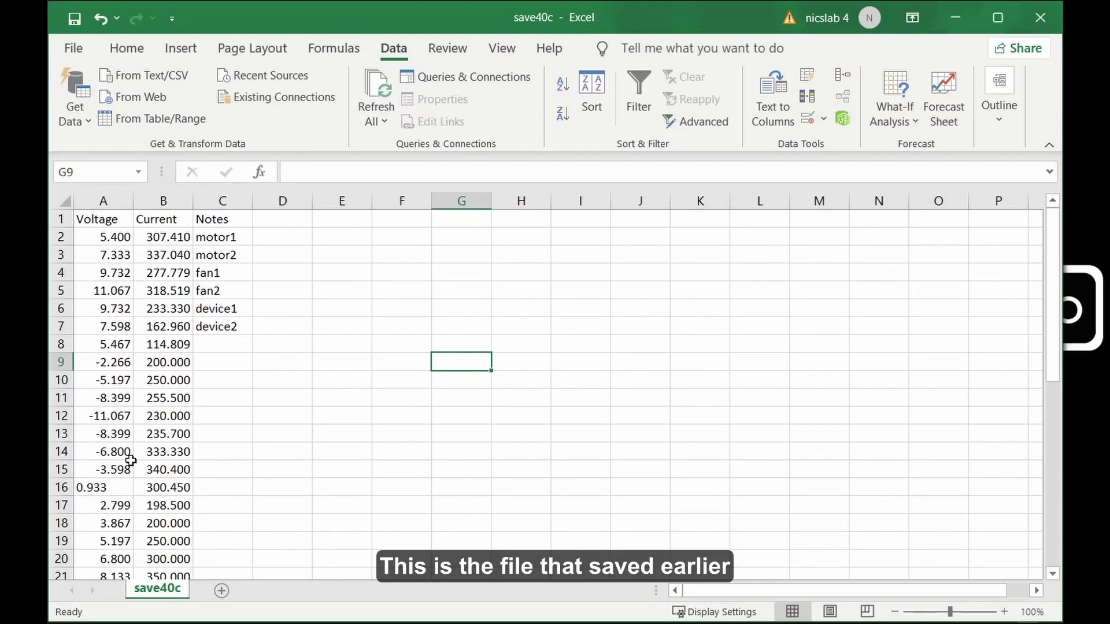
left_click(99, 237)
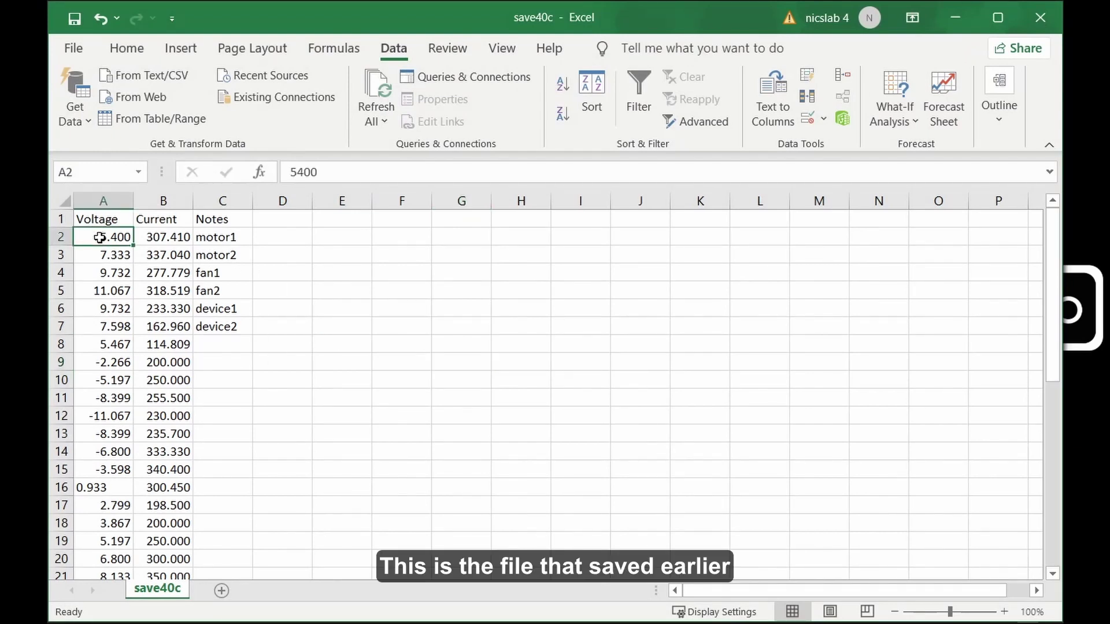
scroll(119, 256, "down", 10)
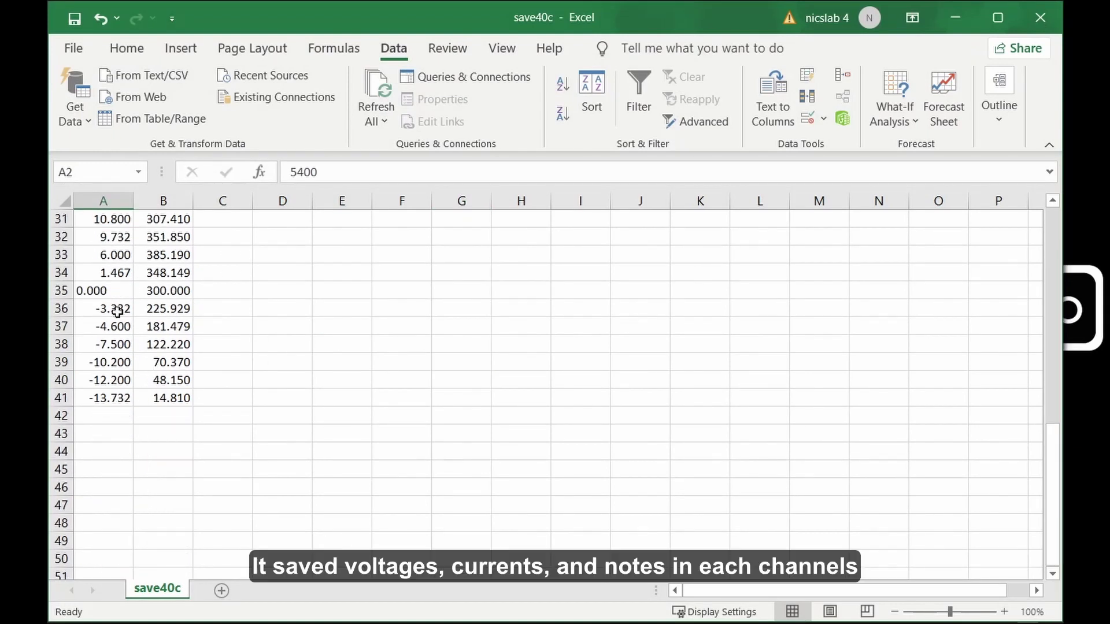
left_click(112, 401)
scroll(204, 423, "up", 10)
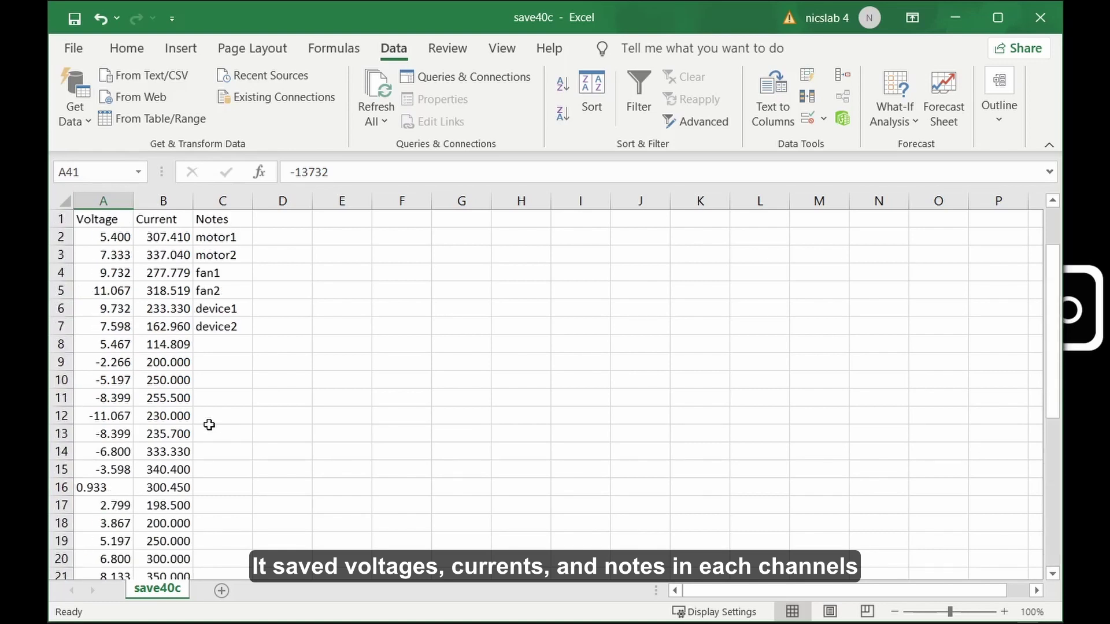
left_click(167, 217)
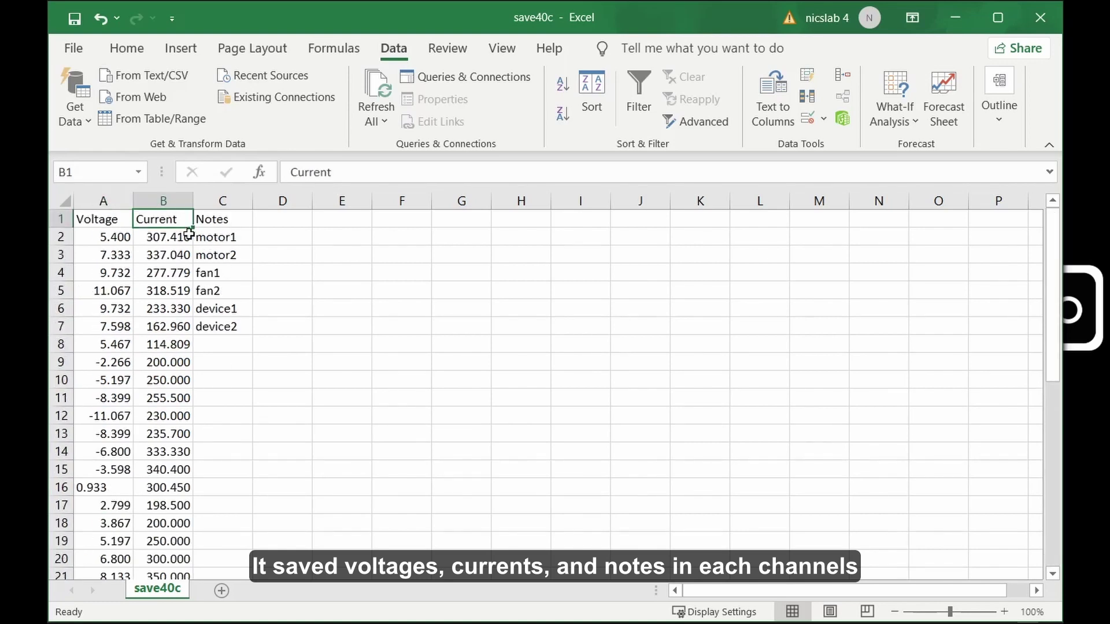
key("Right")
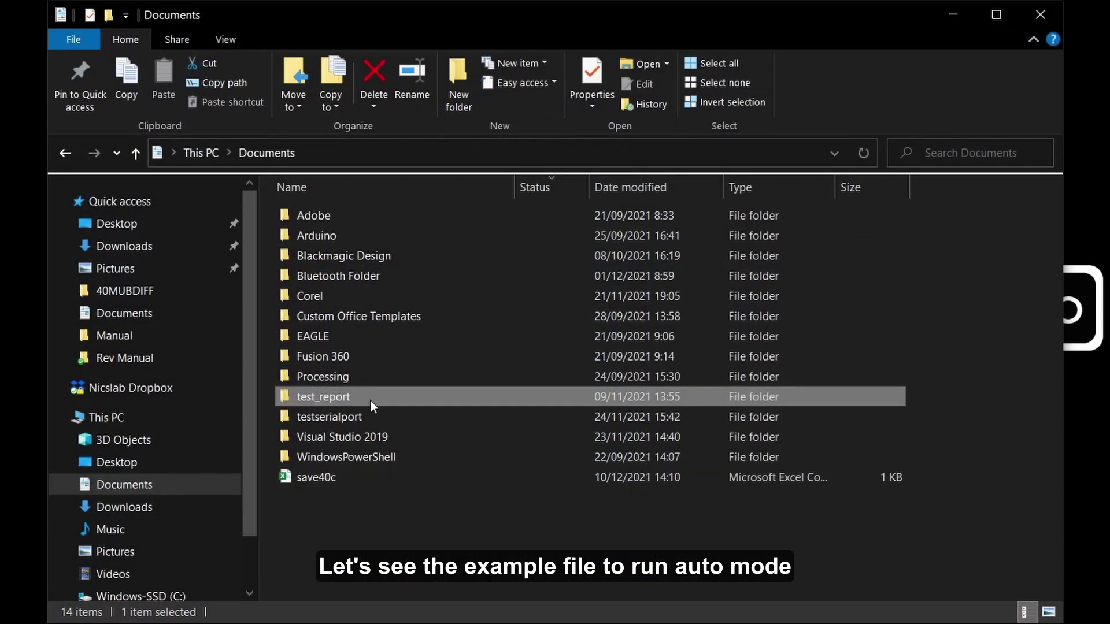
Step: Open demo_sequence_64_1000ms from the test_report folder in Excel and widen column A to show its row labels fully
double_click(370, 400)
left_click(364, 255)
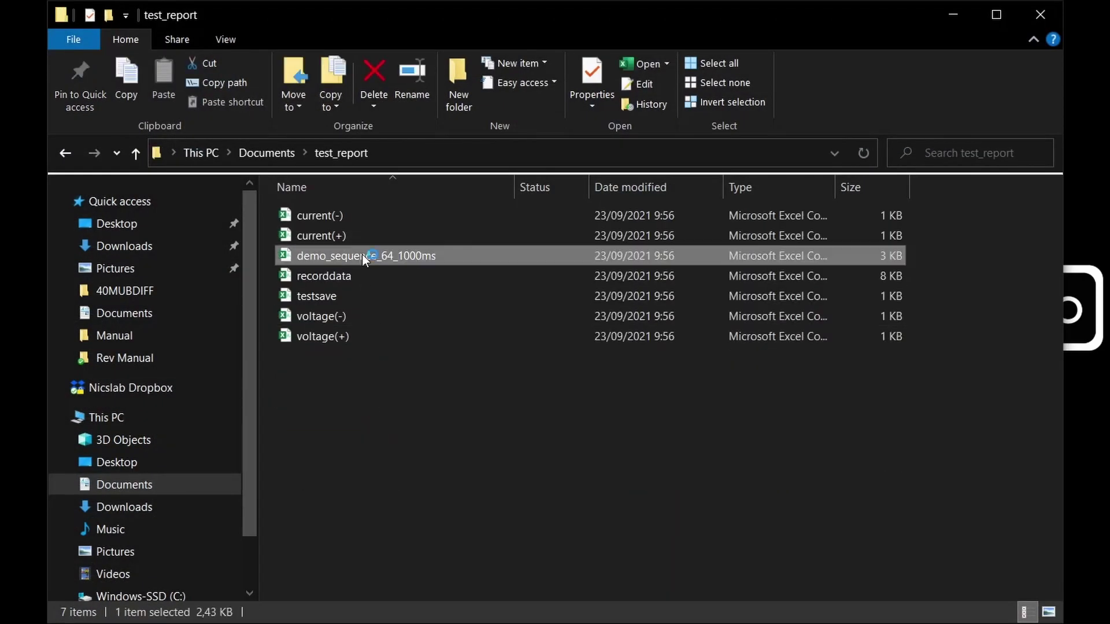
left_click(943, 19)
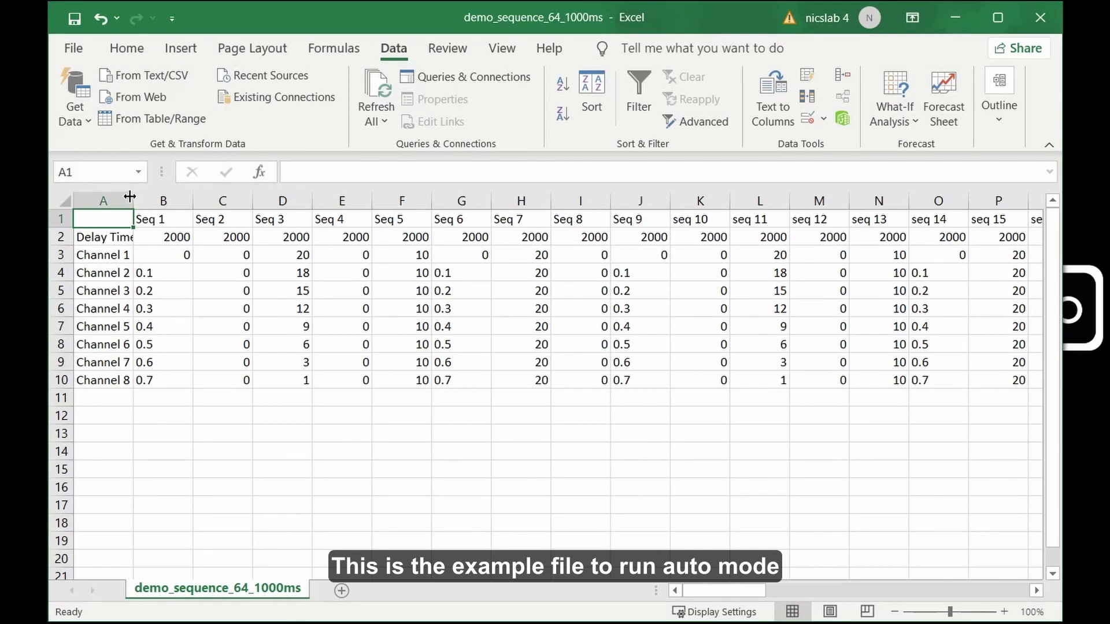
left_click_drag(130, 197, 161, 208)
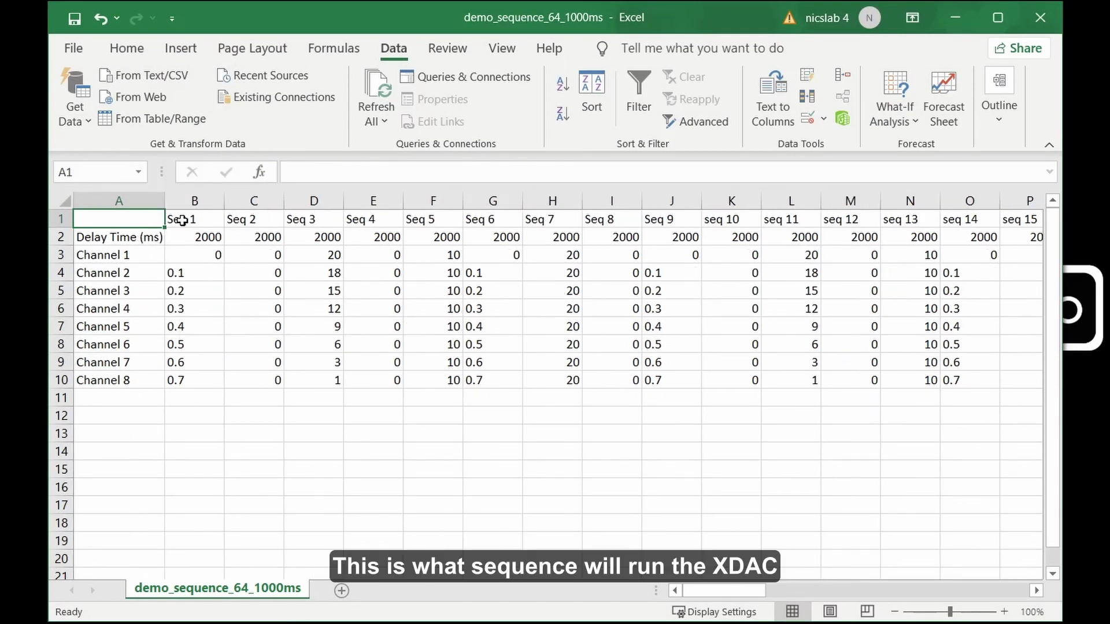
Step: Examine the sequence names, delay times and per-channel values across the whole demo sequence sheet
left_click_drag(181, 220, 628, 226)
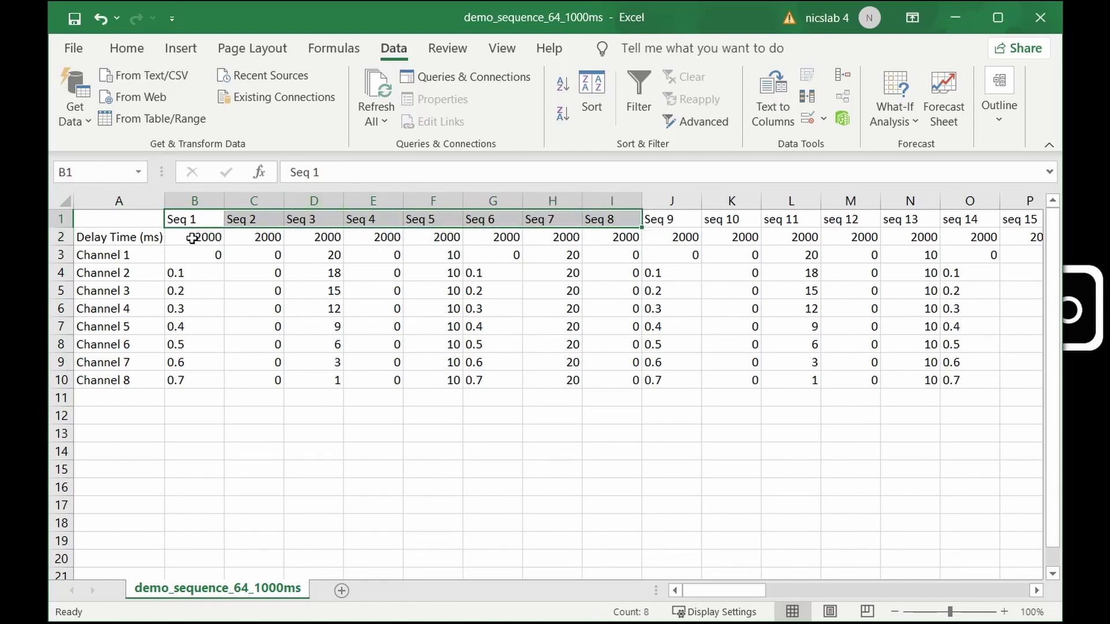
left_click(143, 237)
left_click_drag(174, 238, 446, 243)
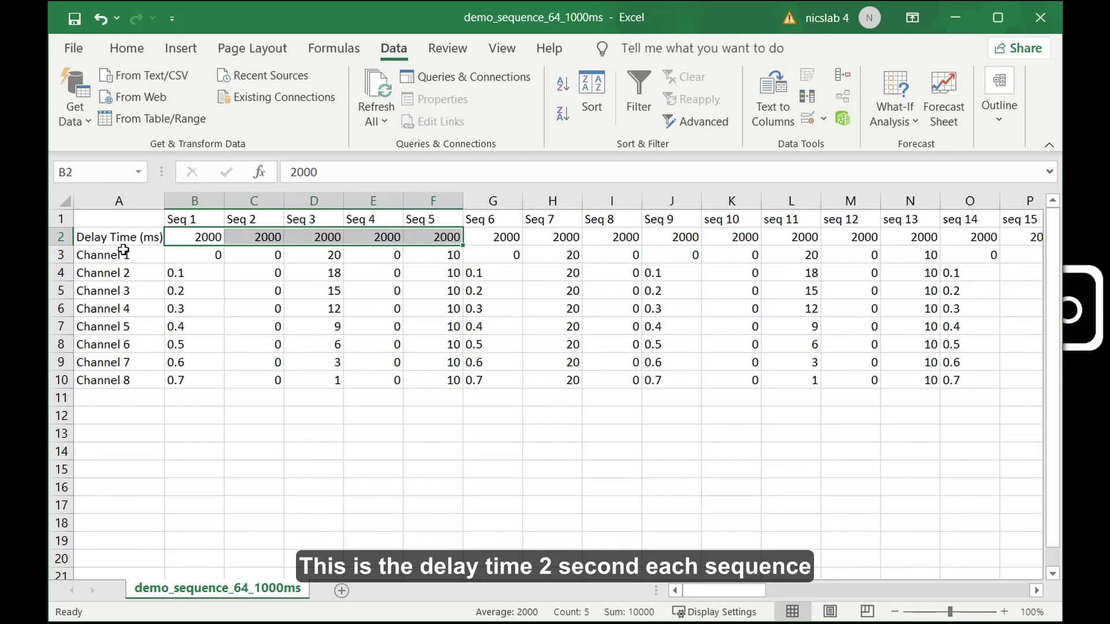
left_click_drag(123, 252, 208, 383)
left_click(298, 330)
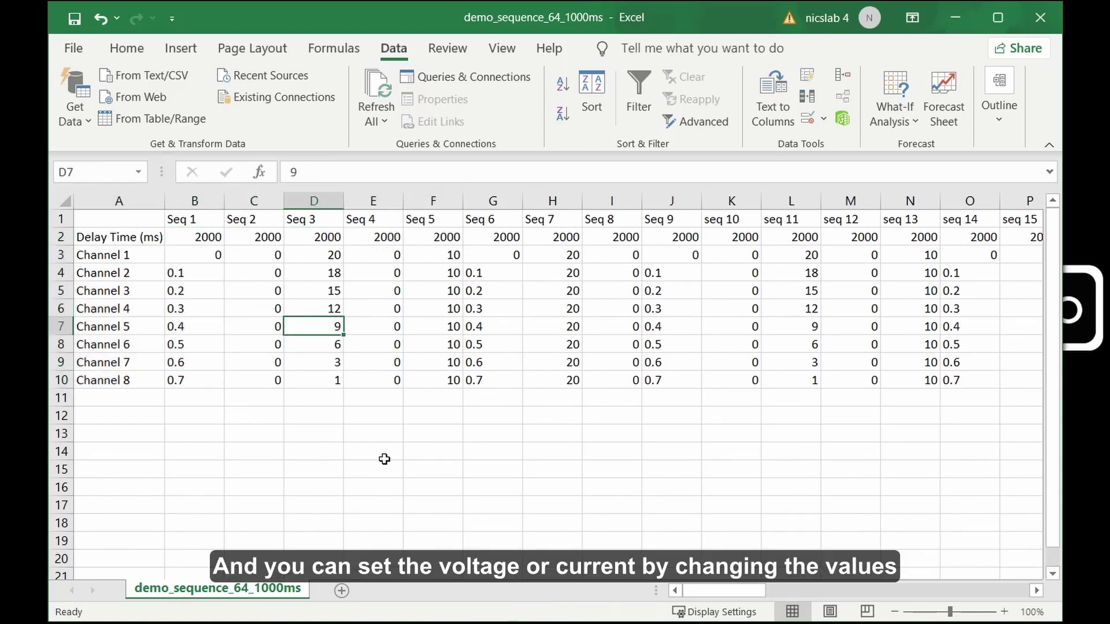
left_click_drag(710, 590, 1060, 601)
left_click_drag(994, 220, 993, 381)
left_click(995, 420)
left_click_drag(980, 585, 448, 376)
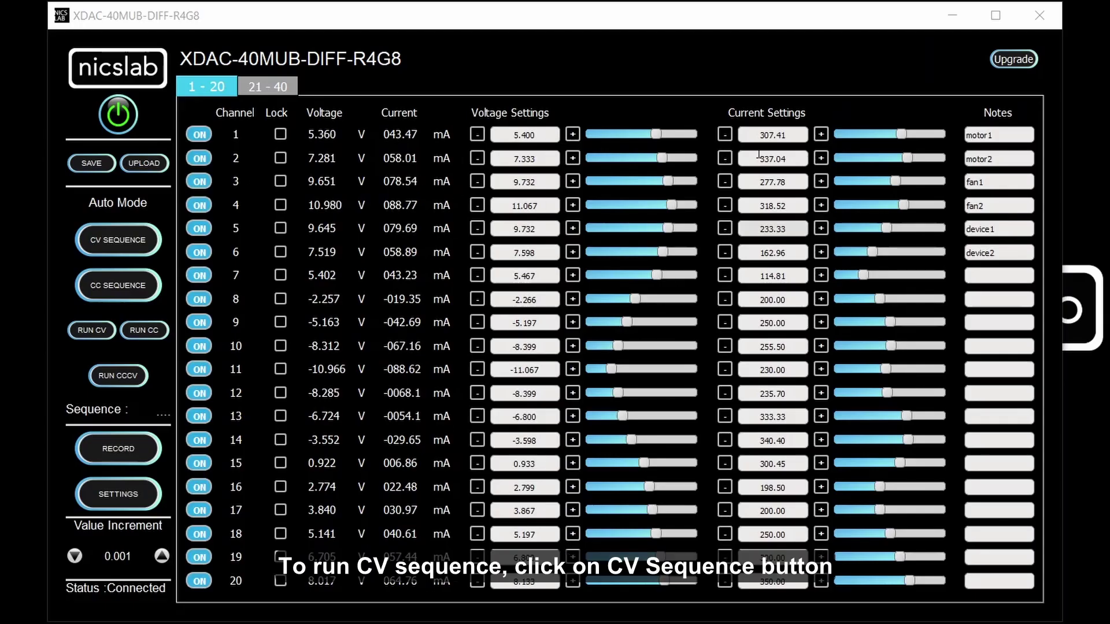
Step: Return to the XDAC application, run demo_sequence_64_1000ms from test_report as the CV sequence, and stop it
left_click(114, 241)
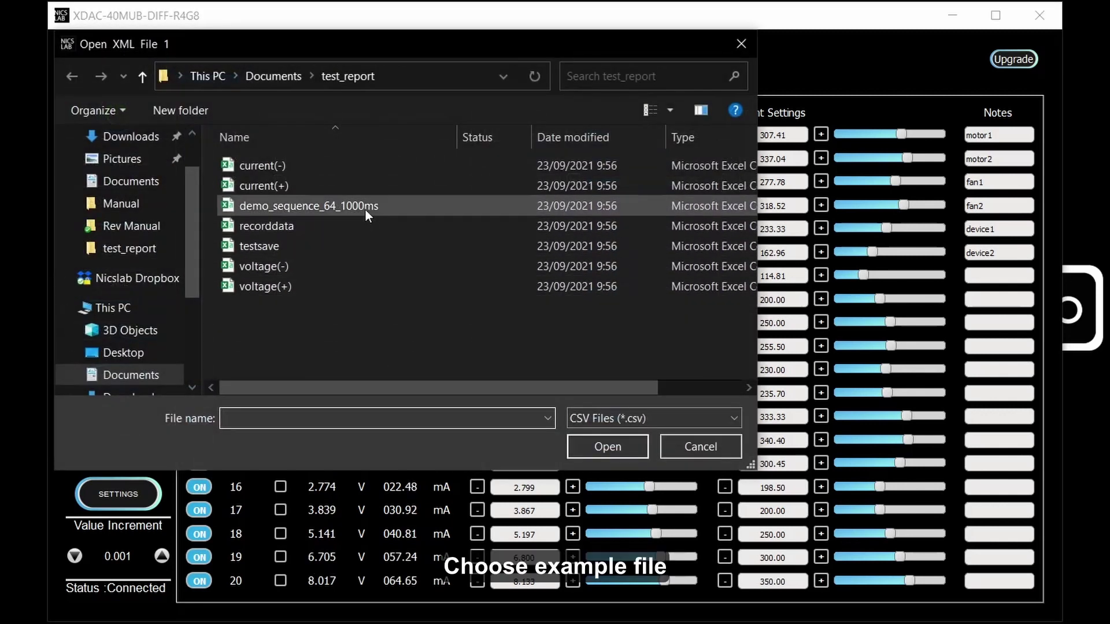
left_click(366, 211)
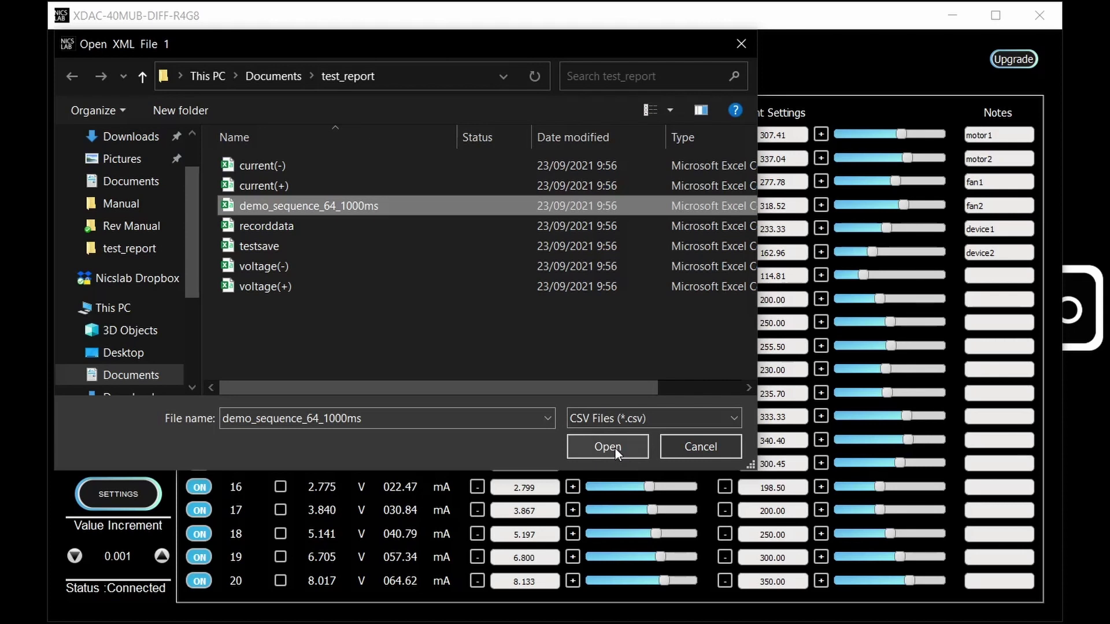
left_click(616, 449)
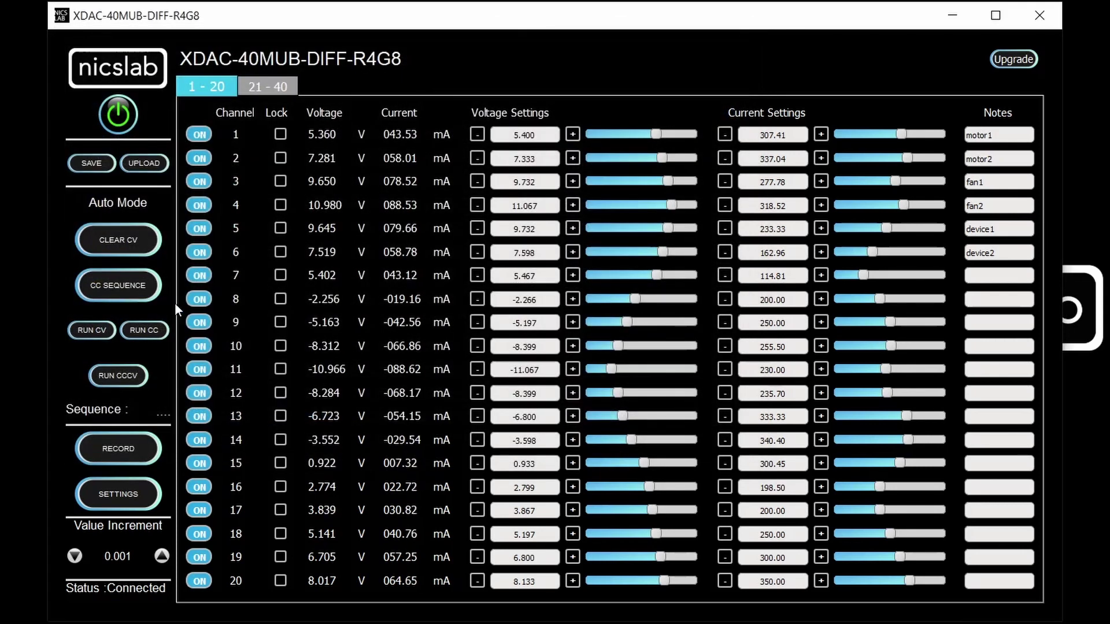
left_click(92, 331)
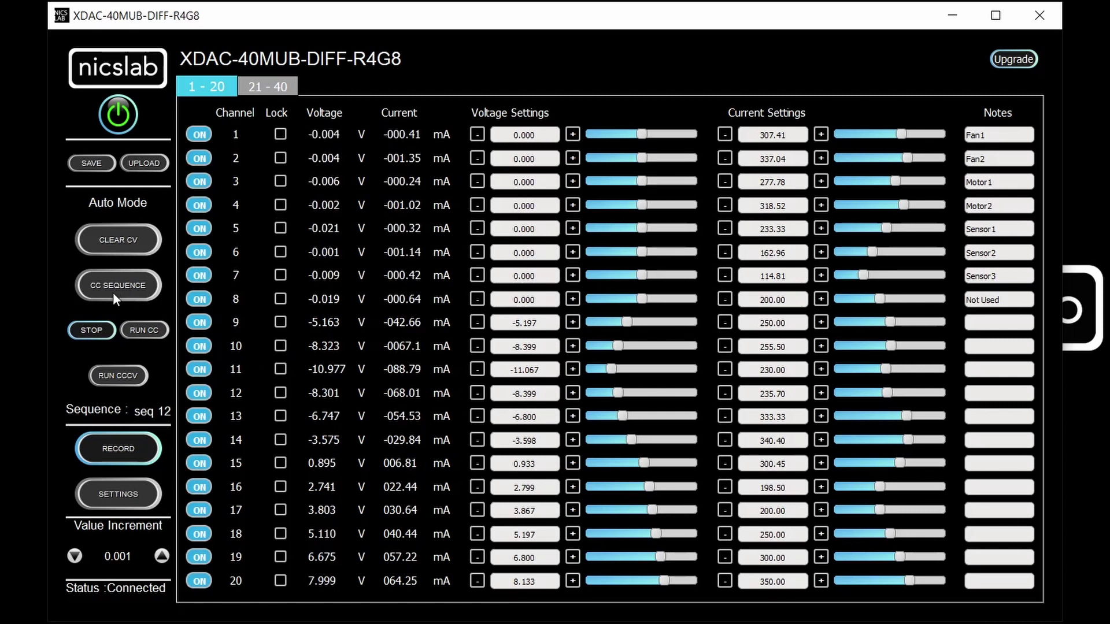
left_click(107, 332)
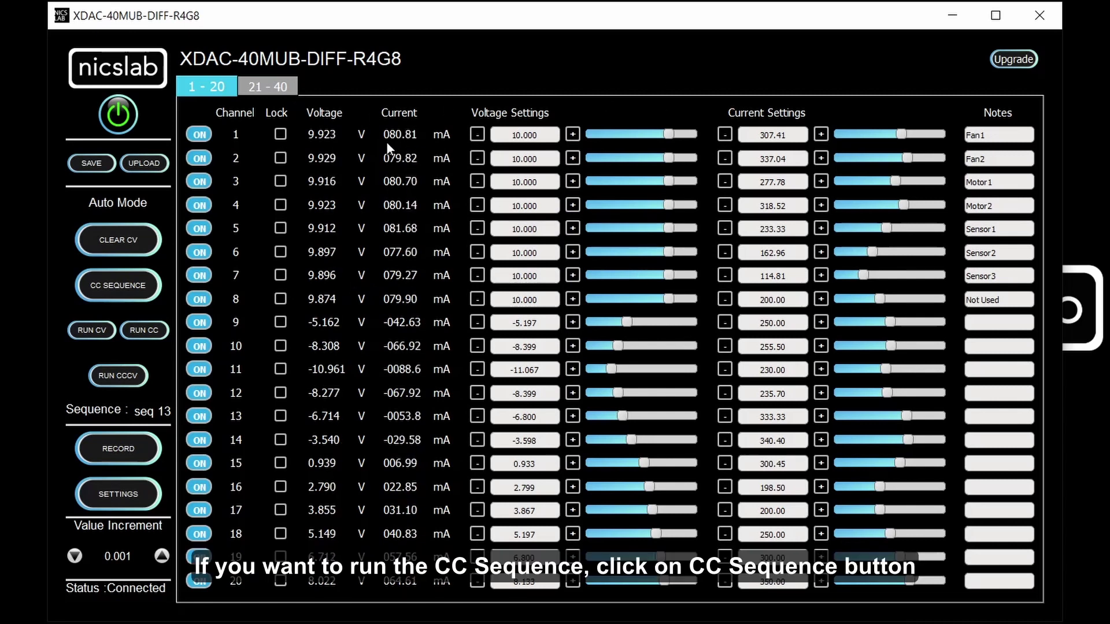
Step: Load demo_sequence_64_1000ms from test_report as the CC sequence and run it, stopping it partway
left_click(138, 292)
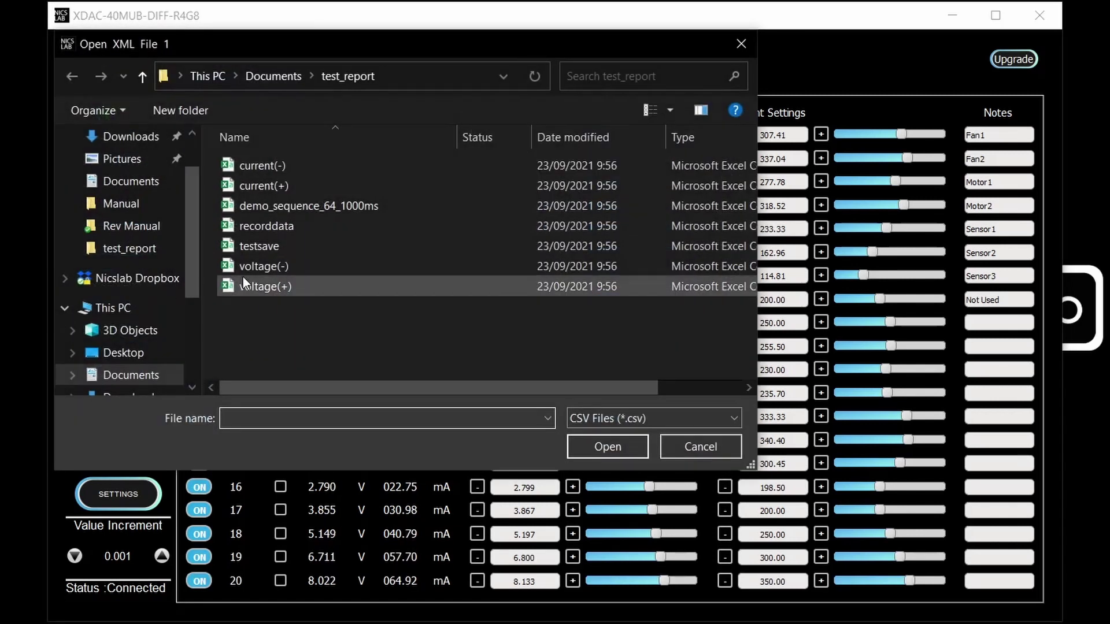
left_click(341, 208)
left_click(606, 447)
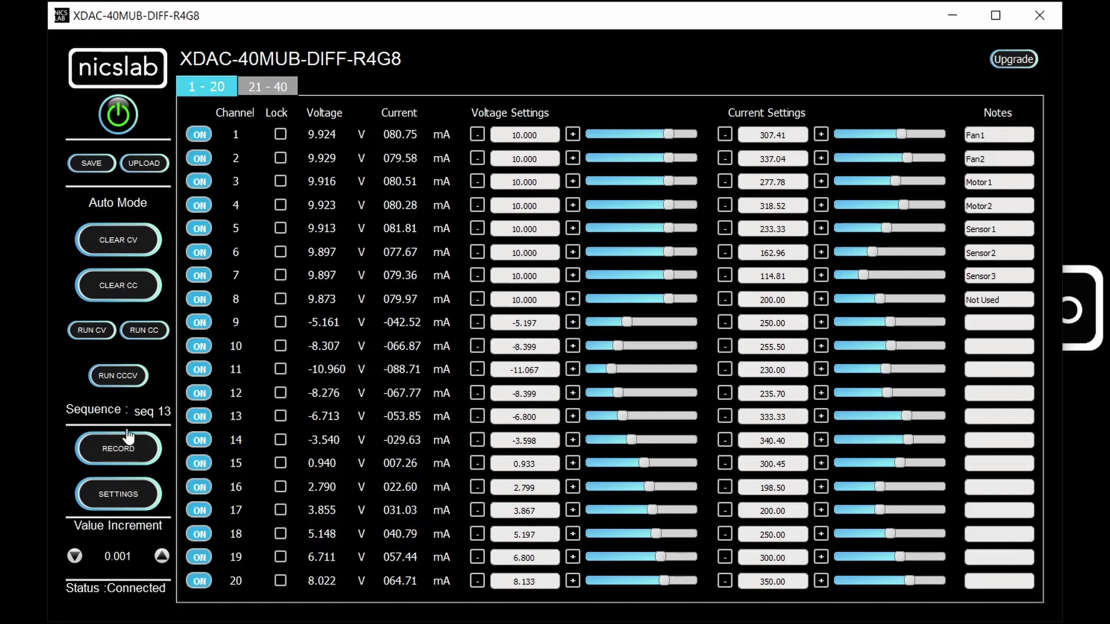
left_click(145, 332)
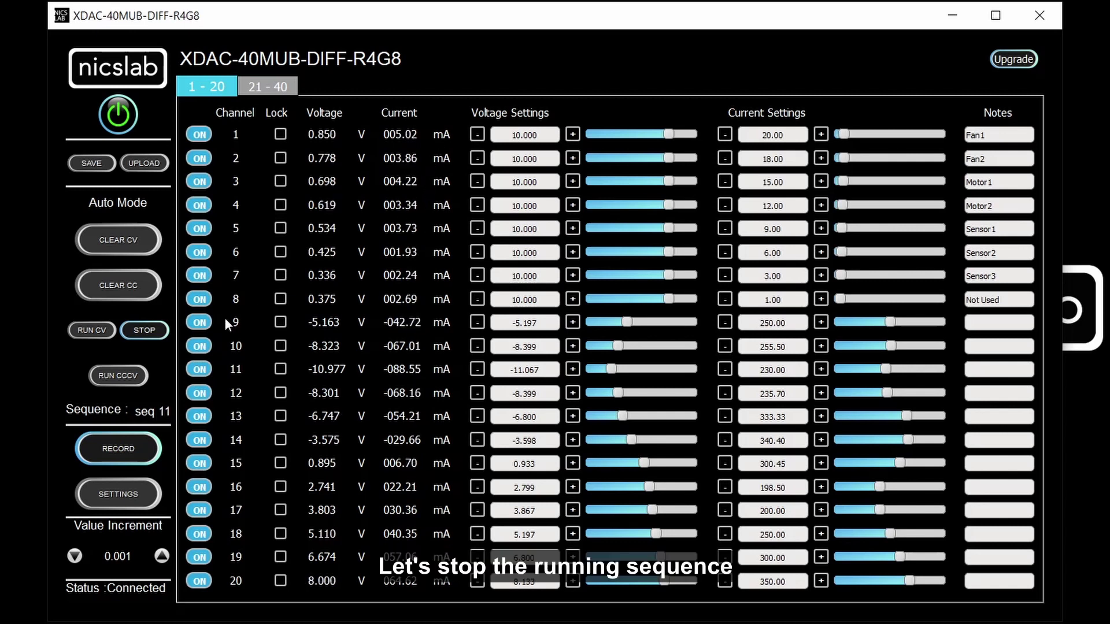
left_click(148, 332)
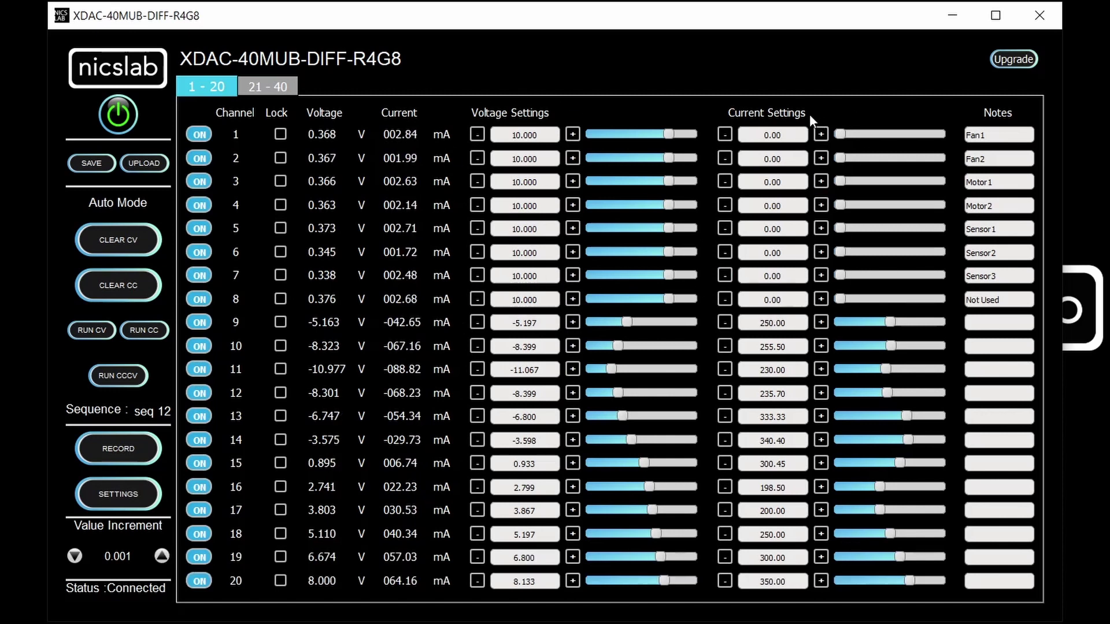
Step: Run the combined CV and CC sequence, and start recording the channel data
left_click(118, 375)
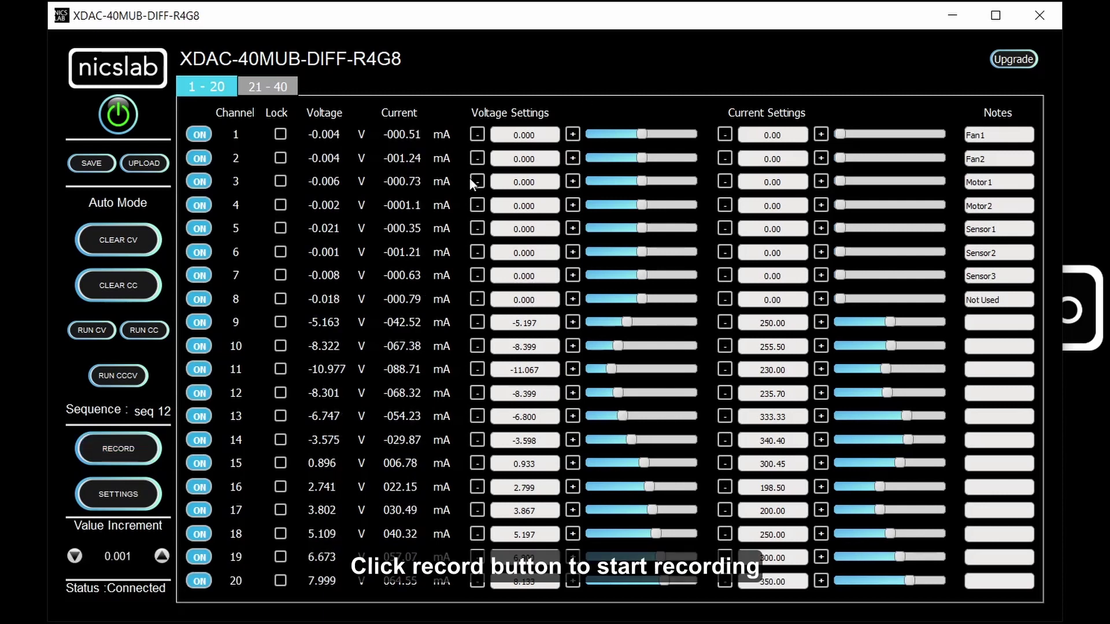
left_click(124, 450)
Step: Set the currents of channels 1 to 8 to 300 mA
left_click(788, 134)
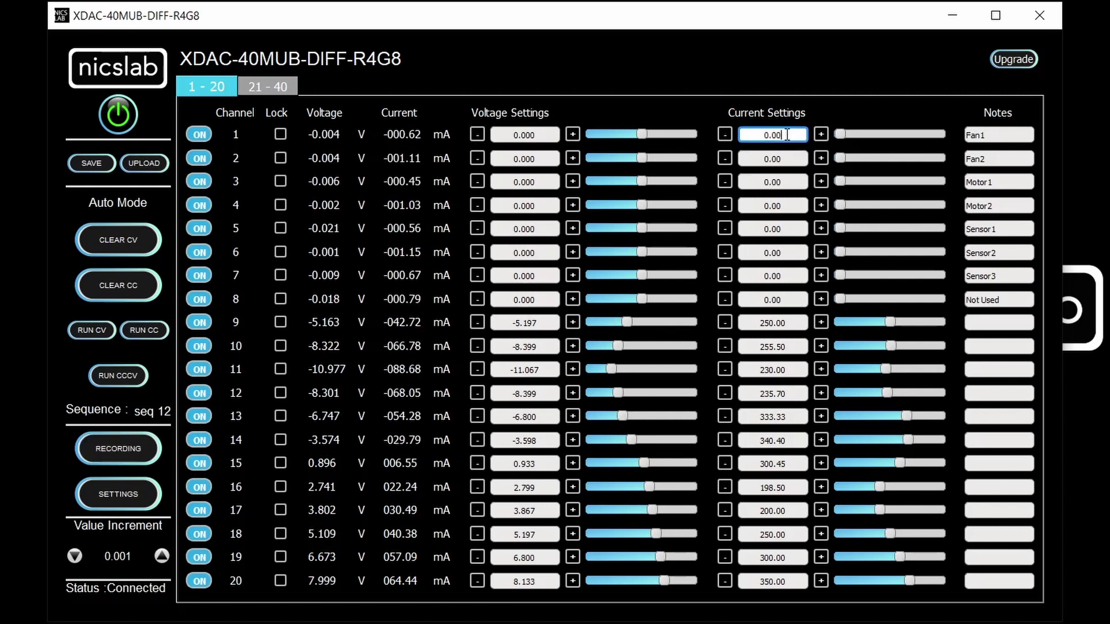
type("300")
key("Tab")
type("300")
key("Tab")
type("300\t")
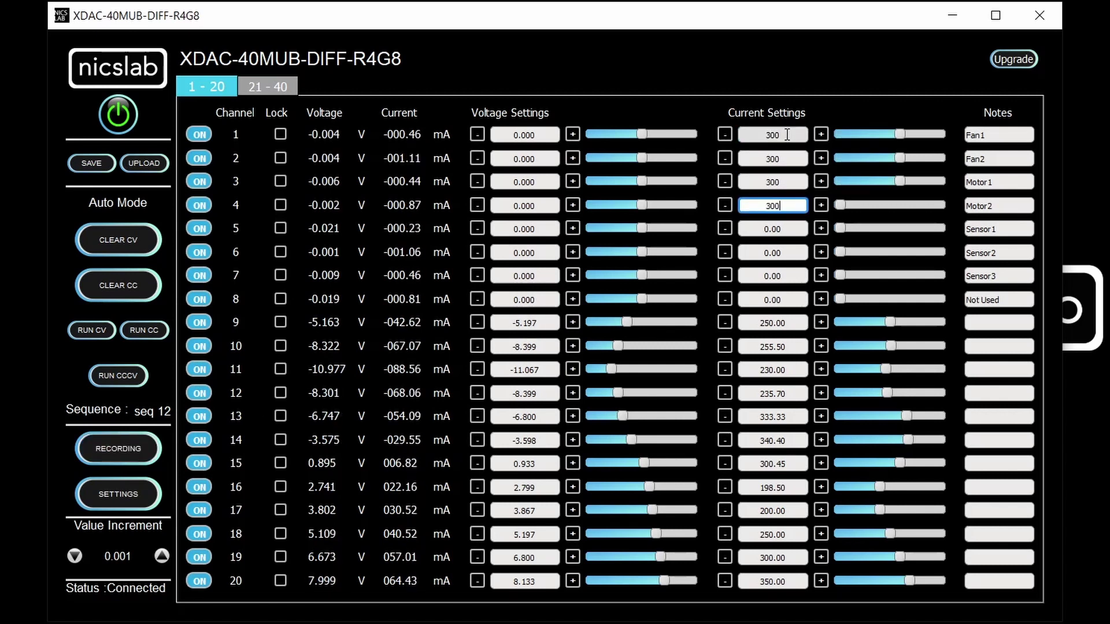
type("300\t300\t300\t300\t300")
Step: Set the voltages of channels 1 to 9 to 3.000, 4.400, -2.400, -4.800, -5.500, -6.400, 2.400, 4.400 and -3.097 V
left_click(651, 134)
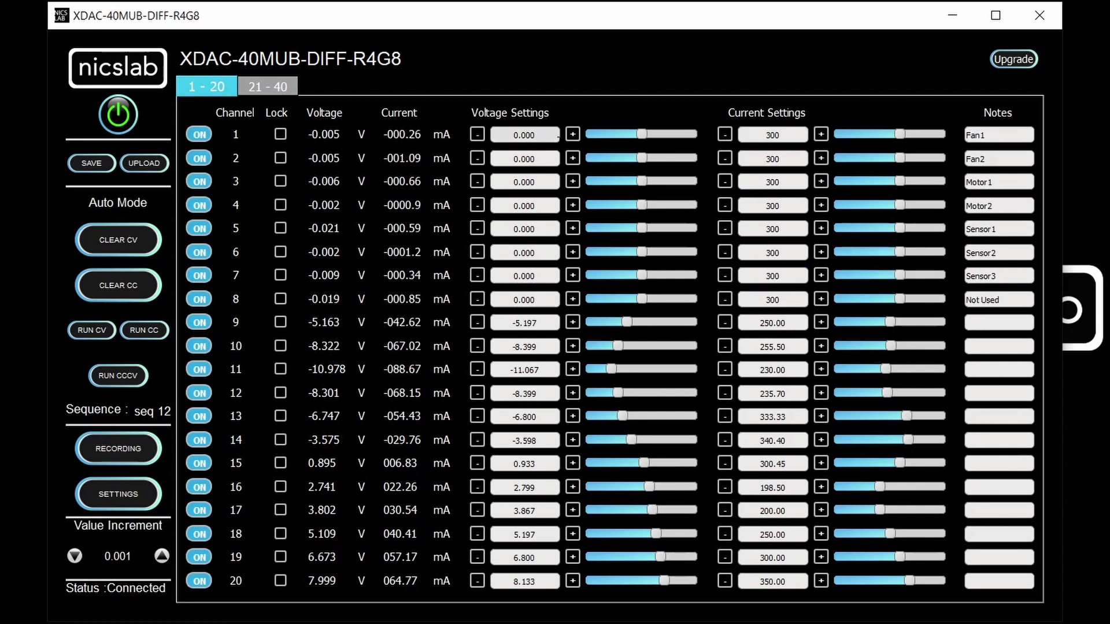
left_click(654, 158)
left_click(634, 181)
left_click(628, 205)
left_click(654, 228)
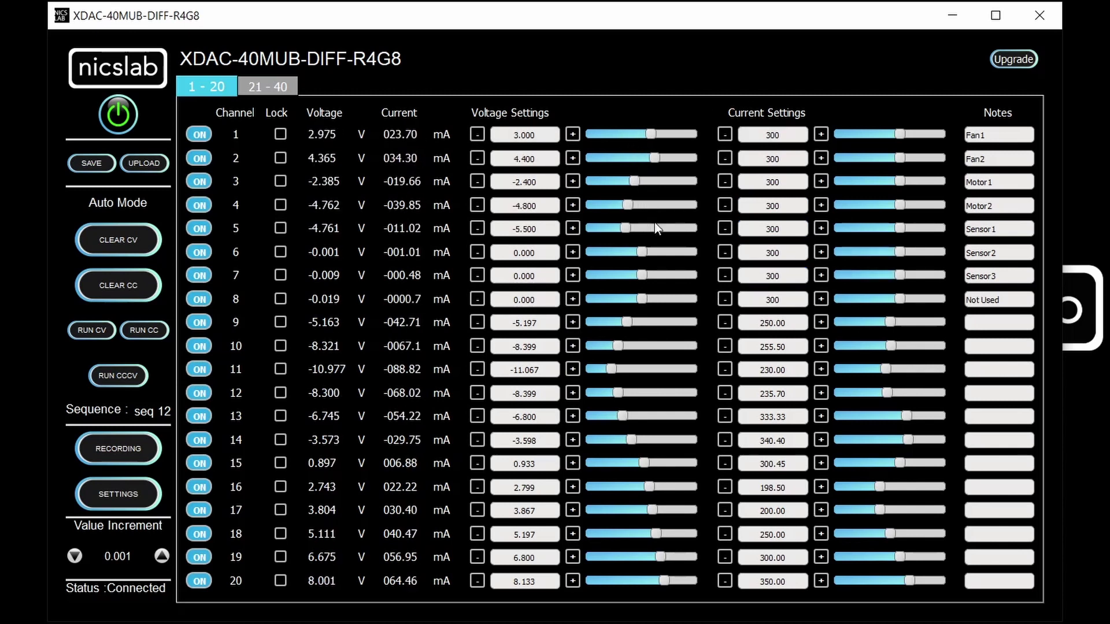
left_click(654, 252)
left_click(648, 275)
left_click(652, 299)
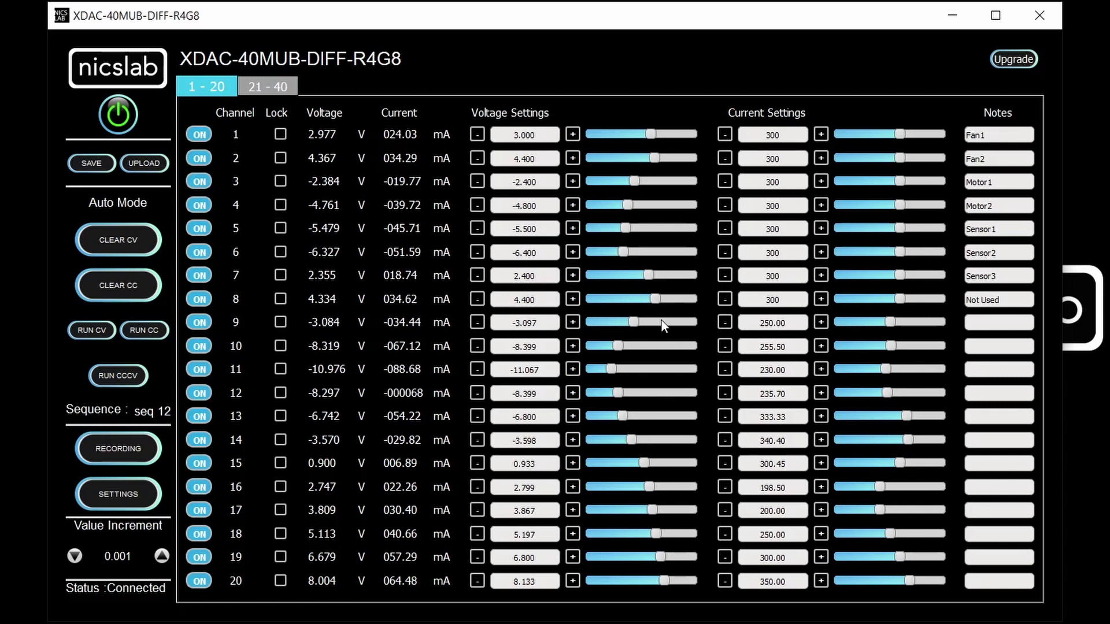
left_click(662, 321)
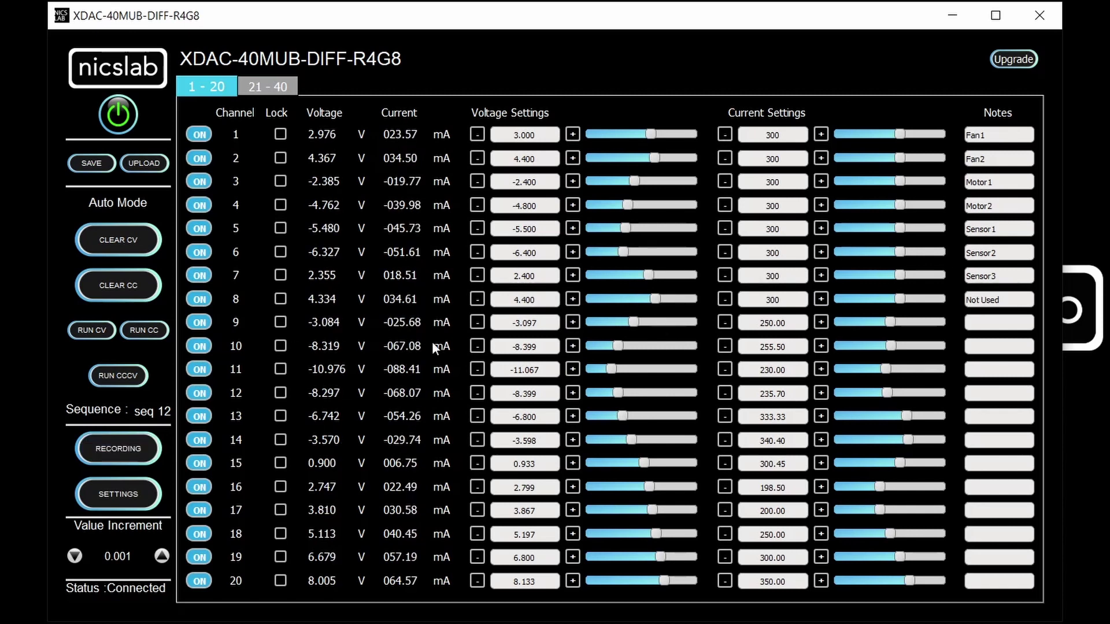
Step: Stop recording the channel data and save it in Documents as the CSV file record40c
left_click(110, 453)
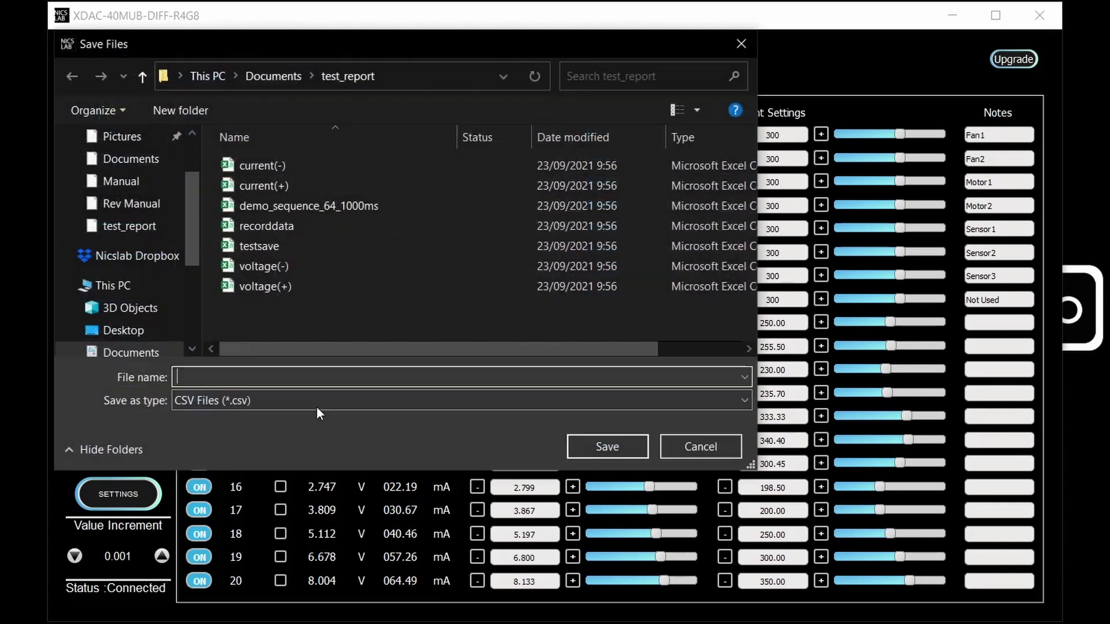
left_click(265, 77)
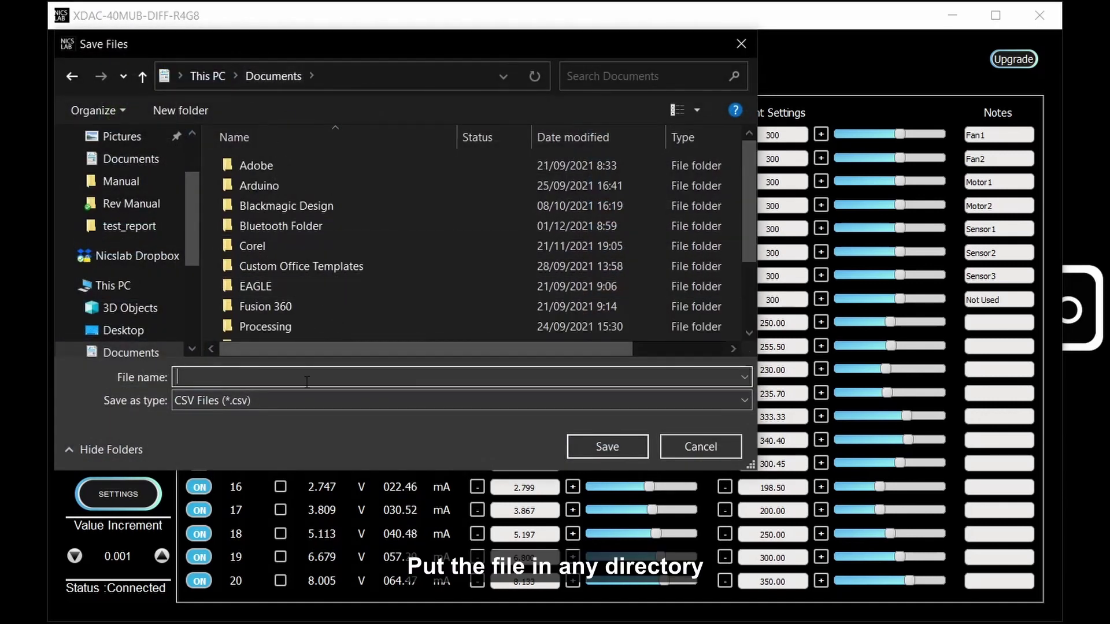
type("recor")
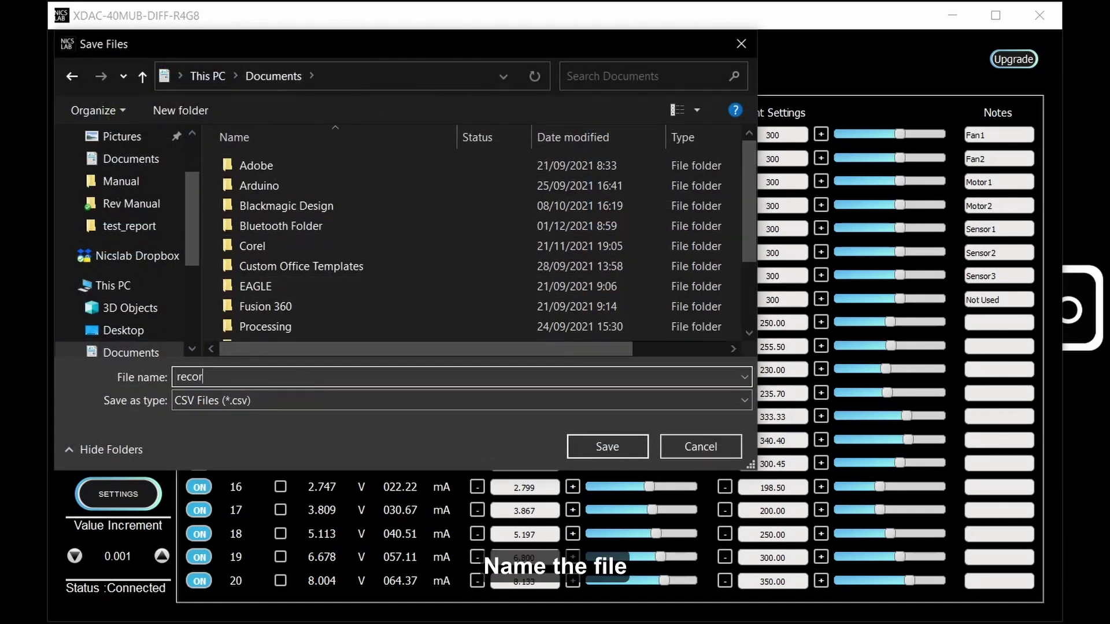
type("d48")
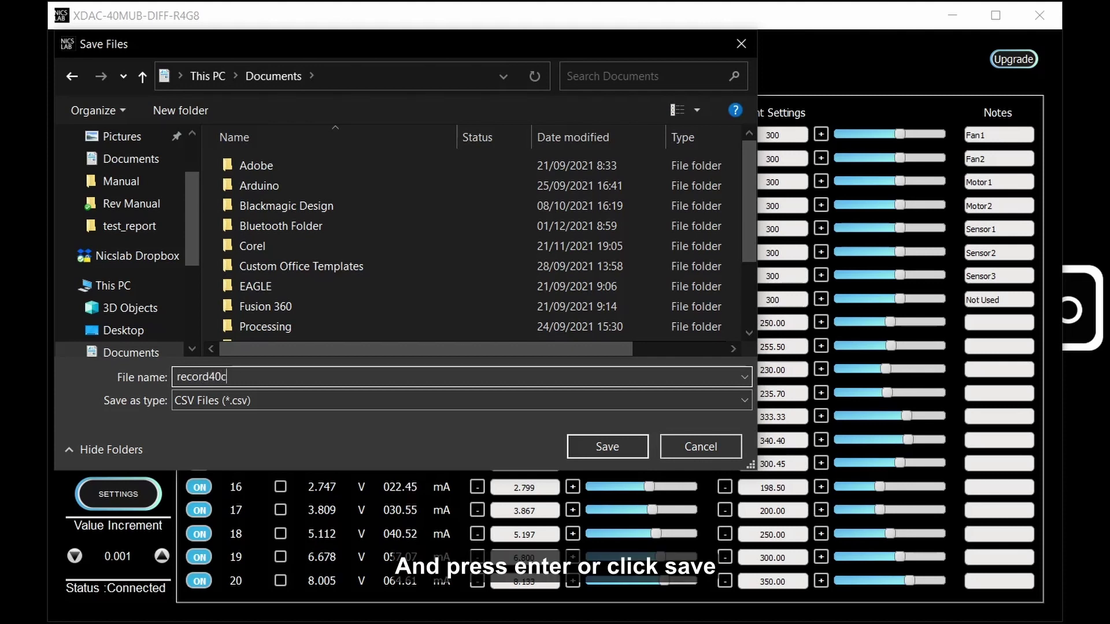
key("Return")
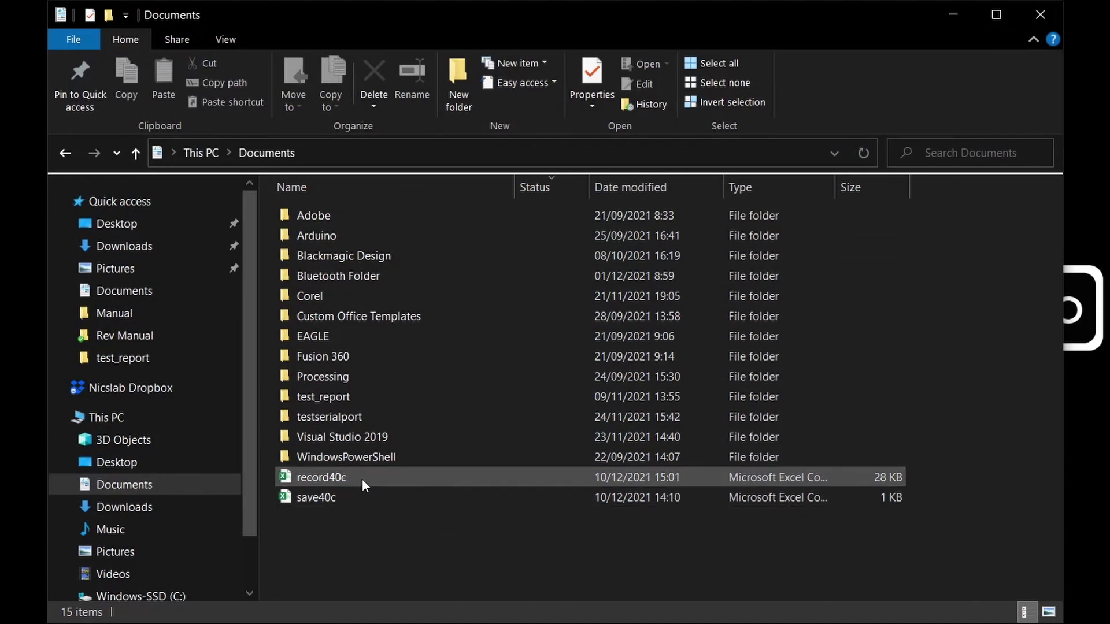
Step: Open record40c from the Documents folder in Excel and widen the Time Stamp column to fit its heading
left_click(363, 478)
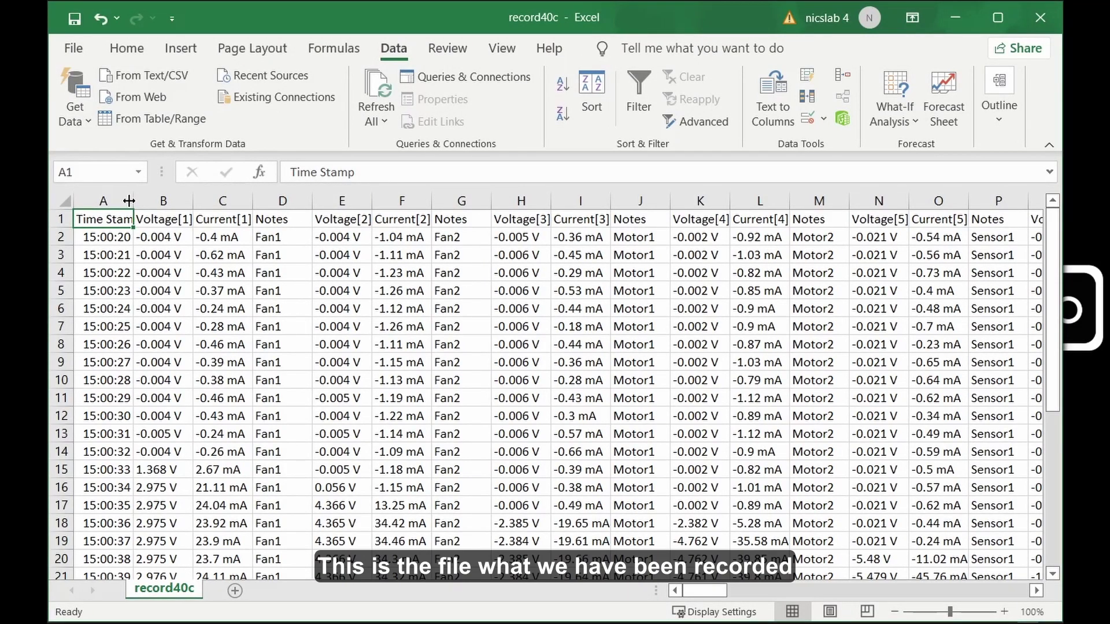
mouse_move(129, 201)
left_mouse_down()
mouse_move(180, 218)
mouse_move(148, 197)
left_mouse_up()
Step: Examine the interval between the recorded time stamps down column A
left_click(116, 234)
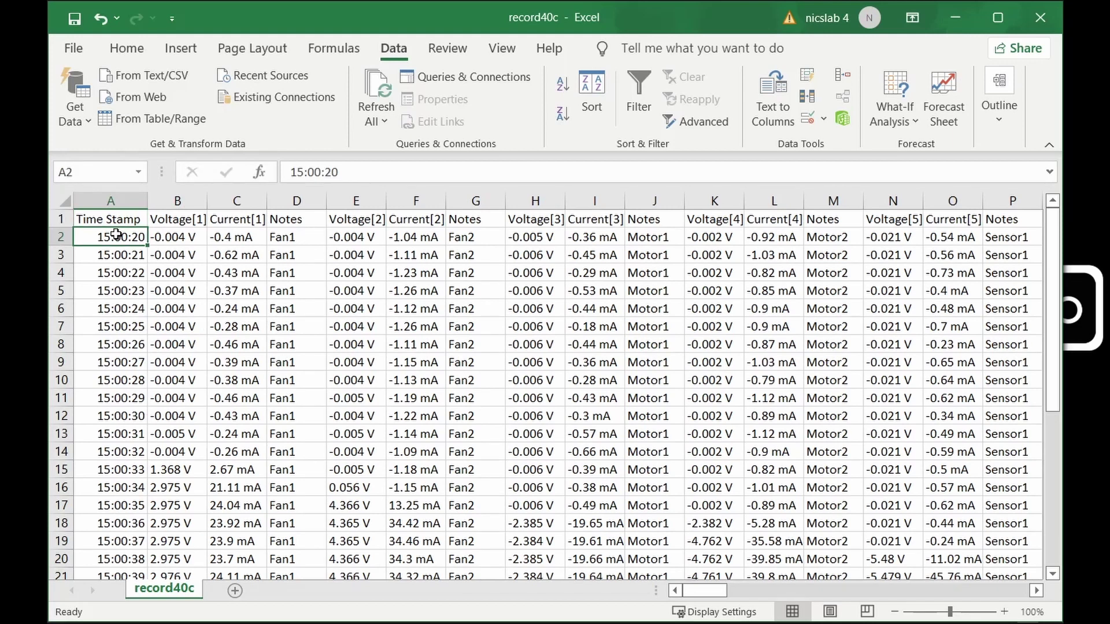
key("Down")
key("Down")
key("Down")
key("Down")
key("Down")
key("Down")
key("Down")
key("Down")
key("Down")
key("Down")
key("Down")
key("Down")
key("Down")
key("Down")
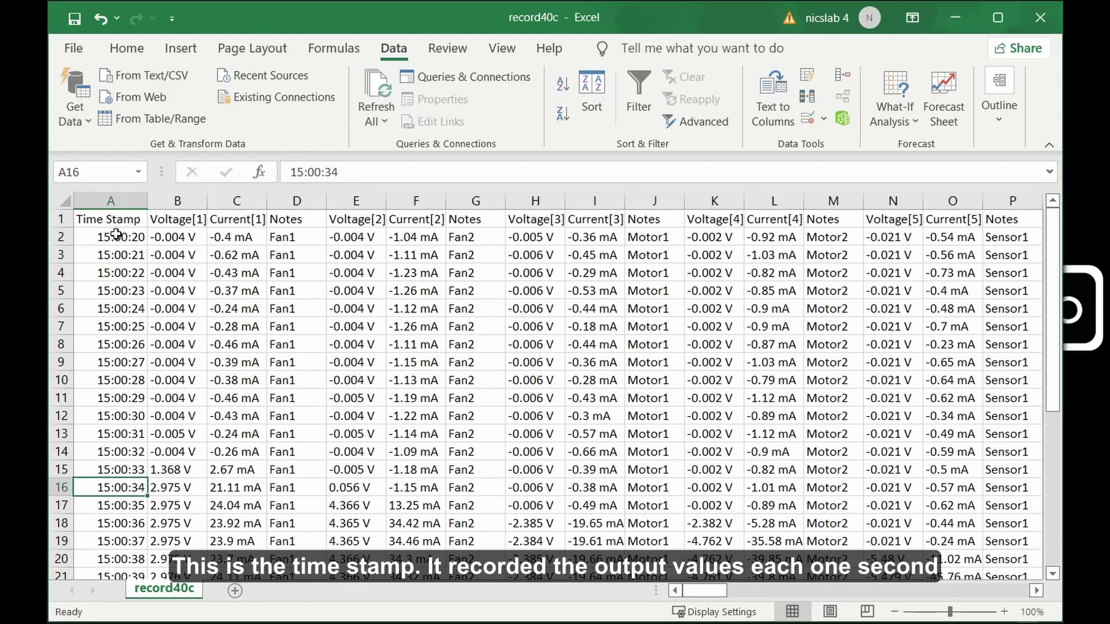
key("Down")
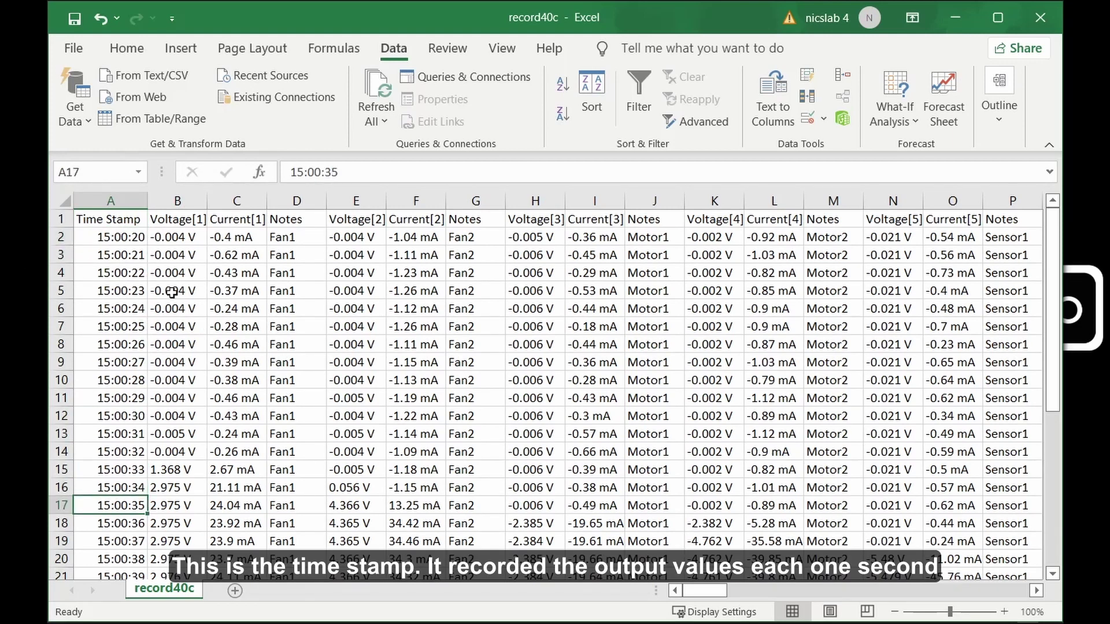
scroll(172, 292, "down", 9)
scroll(204, 320, "up", 9)
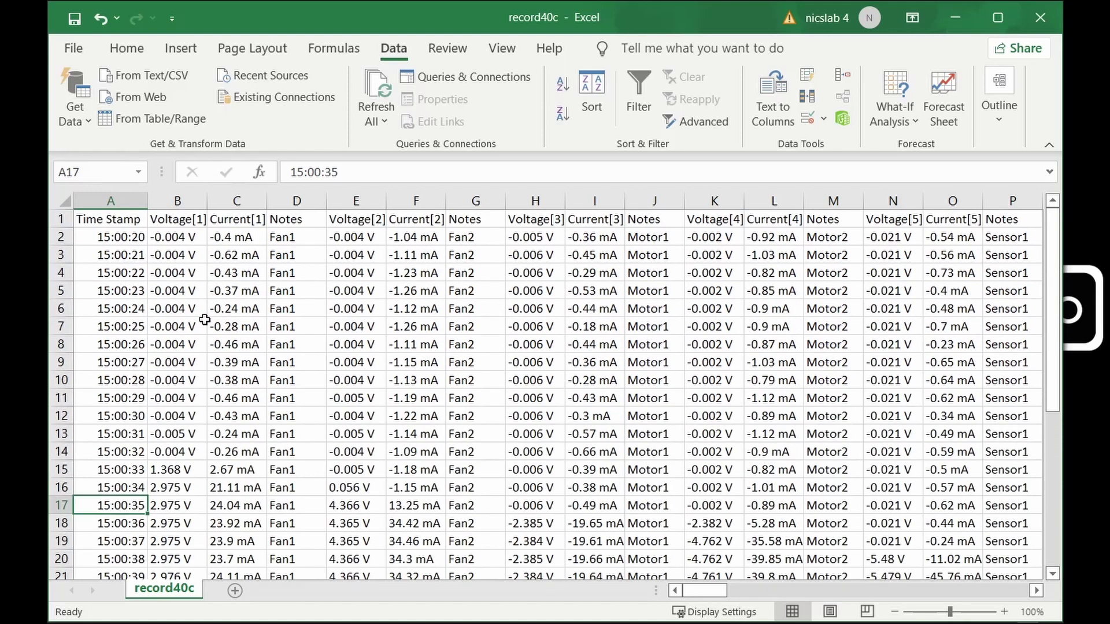
Step: Examine the recorded voltage, current and notes columns of channels 1 and 2
left_click_drag(176, 237, 179, 518)
scroll(179, 518, "down", 2)
left_click(179, 524)
scroll(180, 524, "down", 4)
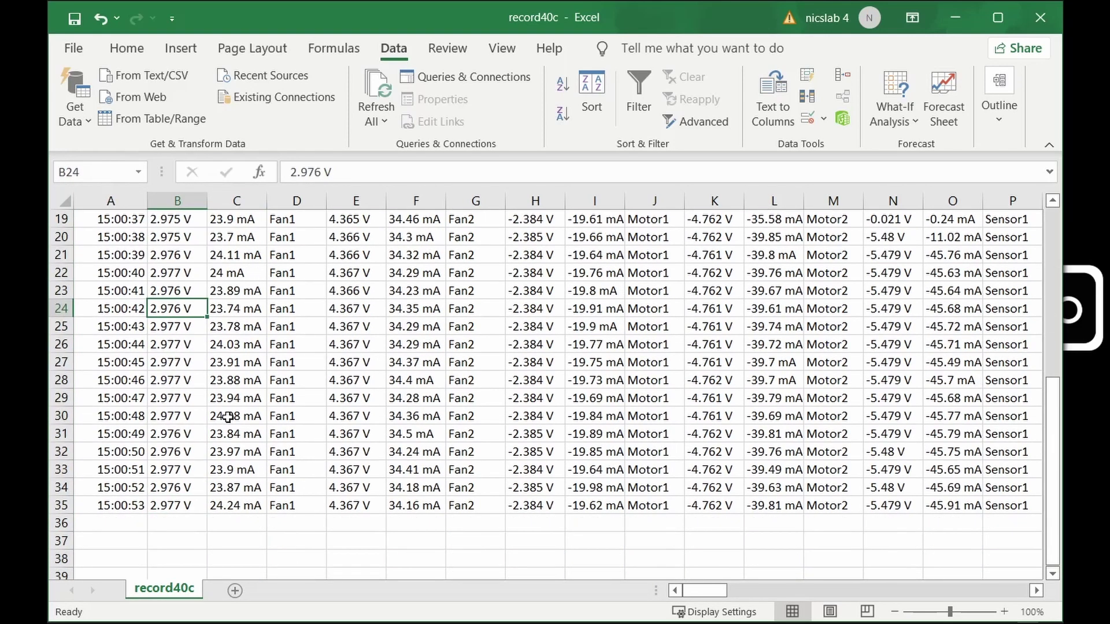
scroll(244, 403, "up", 6)
left_click(229, 482)
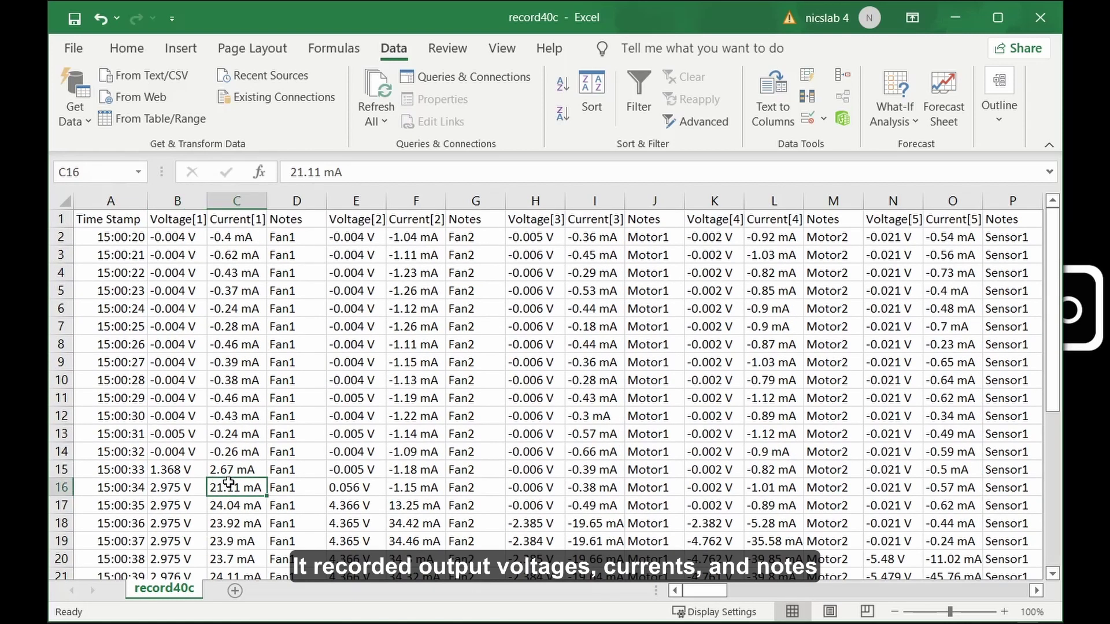
left_click(316, 441)
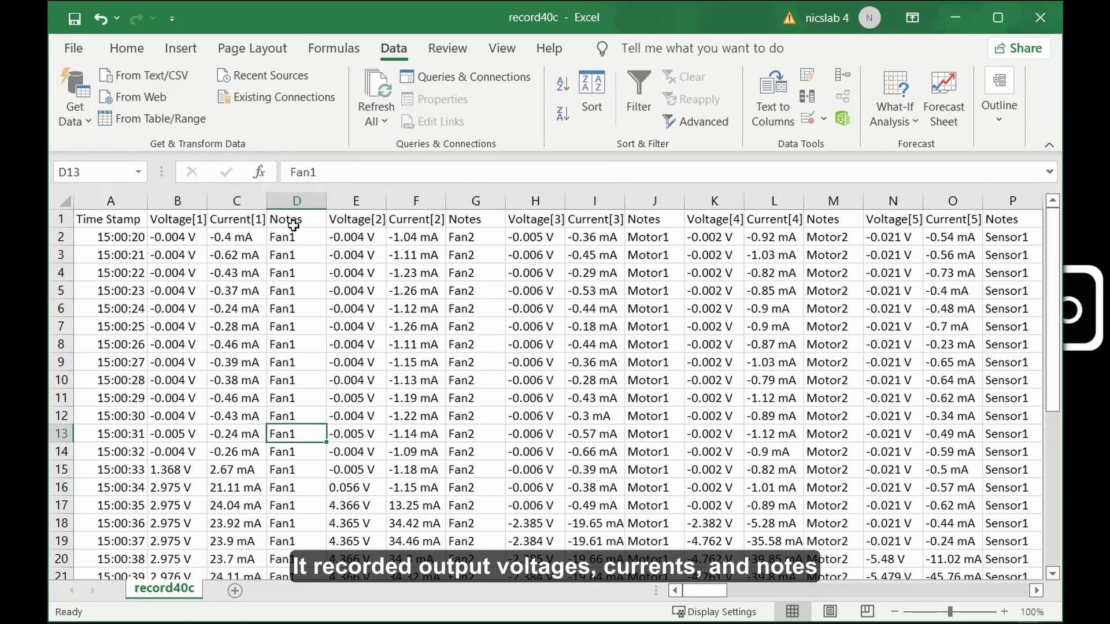
left_click(378, 212)
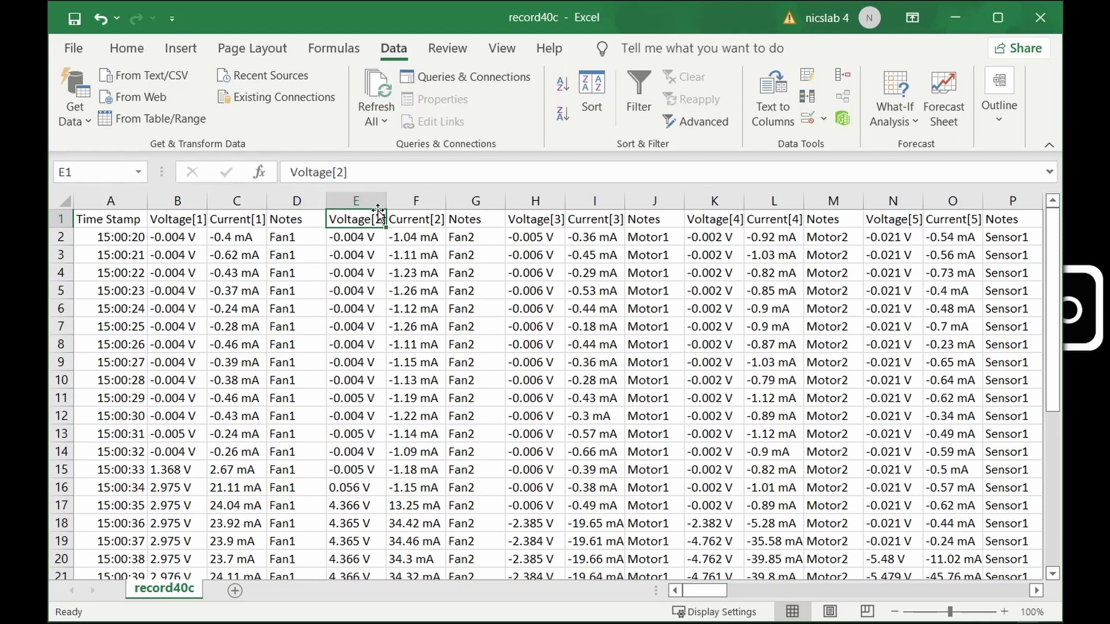
left_click(435, 221)
left_click(460, 217)
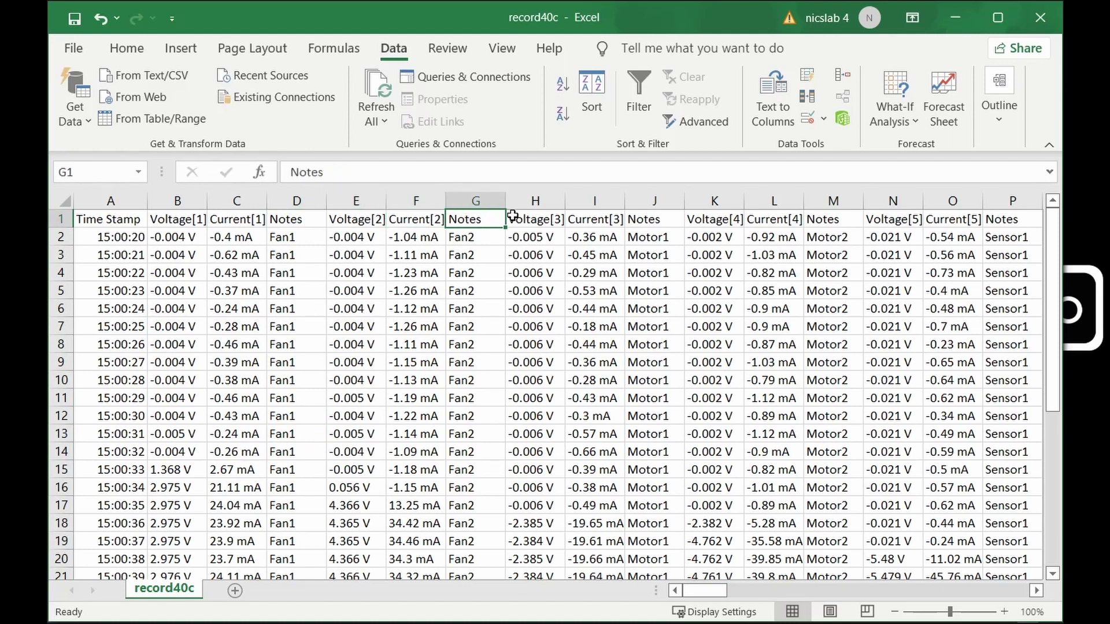
Step: Check the recorded columns through channel 40, widening the Current[40] column to show its full heading
left_click_drag(727, 593, 728, 594)
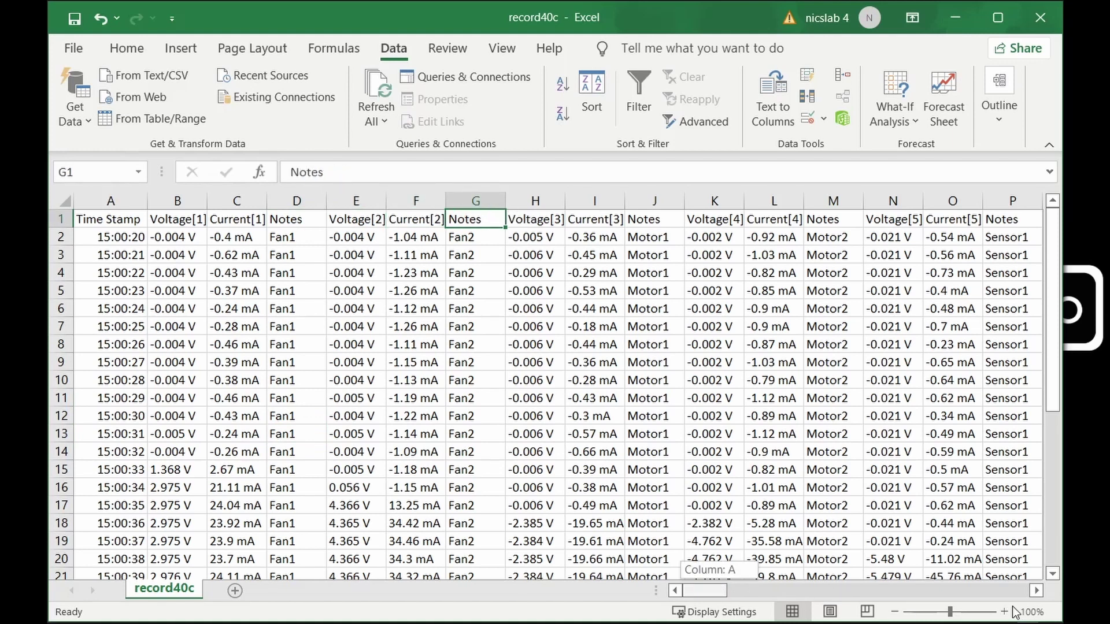
left_click_drag(1001, 583, 1023, 593)
left_click(890, 220)
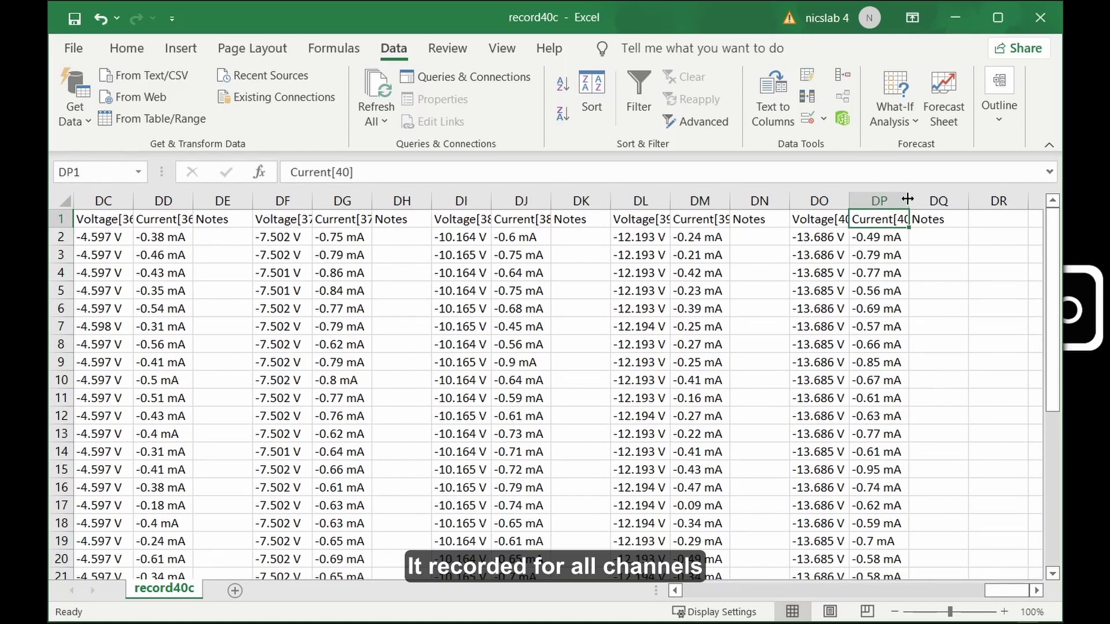
left_click_drag(909, 207, 931, 207)
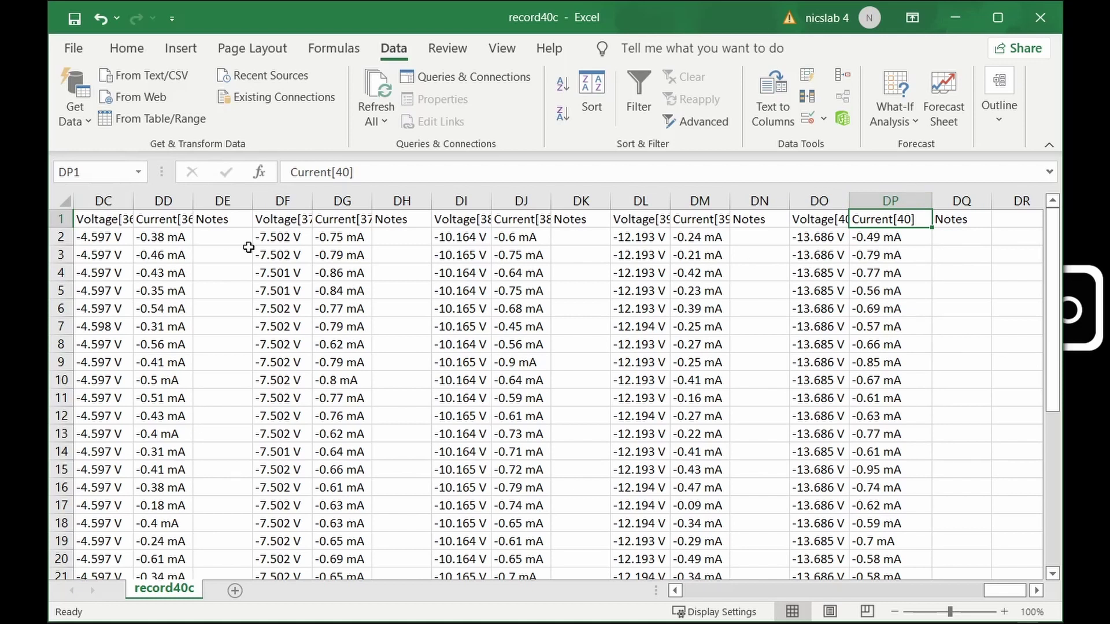
left_click_drag(1016, 590, 658, 584)
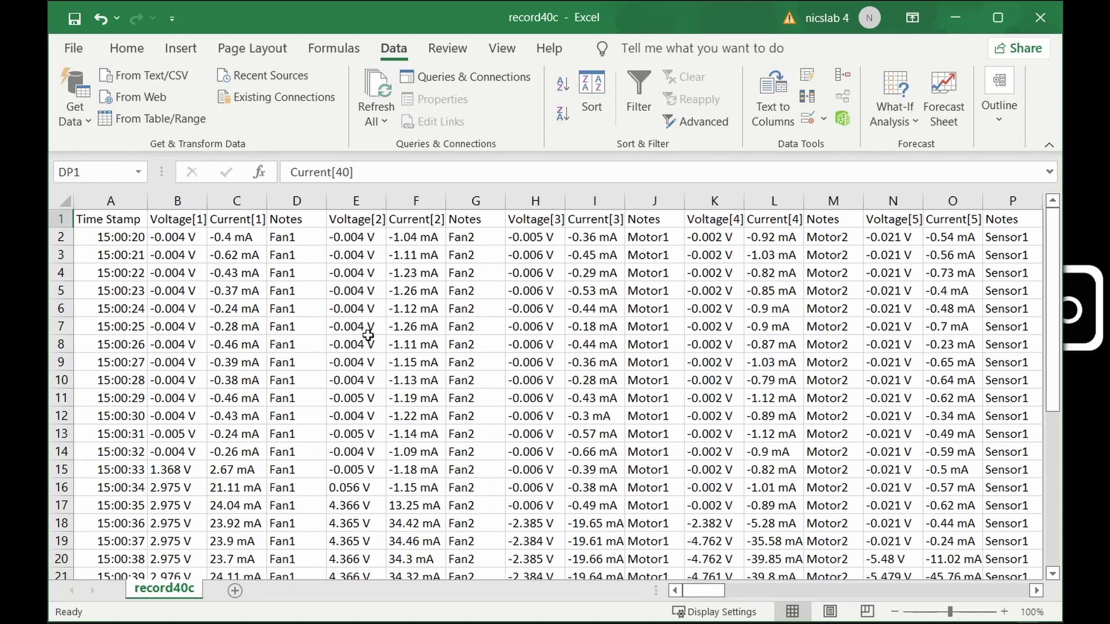
Step: Switch back to the XDAC software and set channel 20's maximum voltage limit to 7.5 V in the limit settings
left_click(960, 16)
left_click(953, 16)
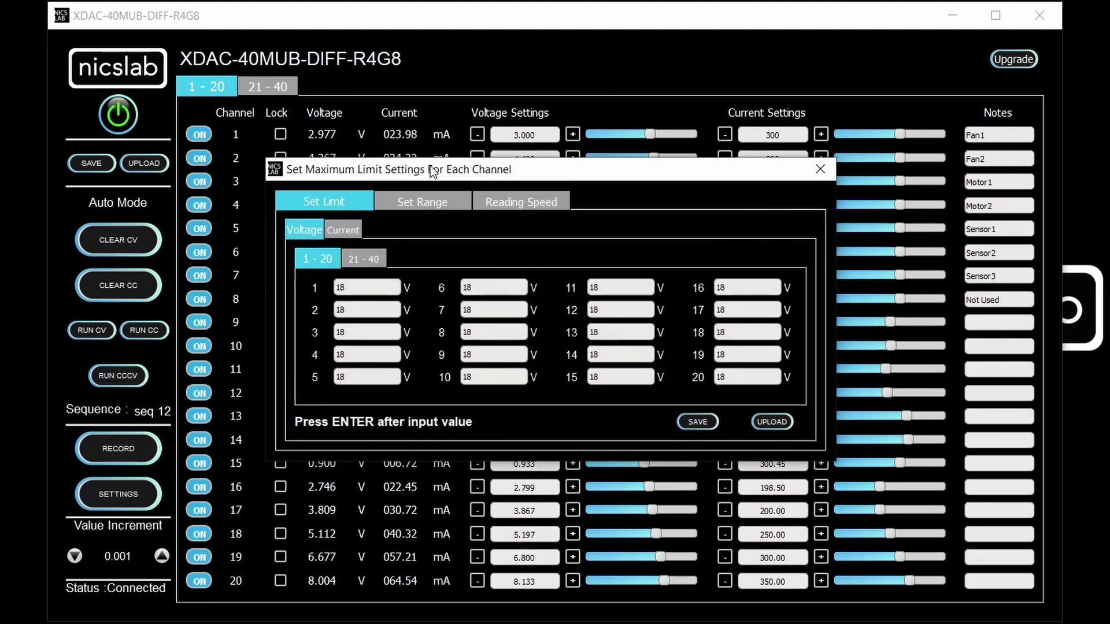
left_click_drag(432, 169, 446, 105)
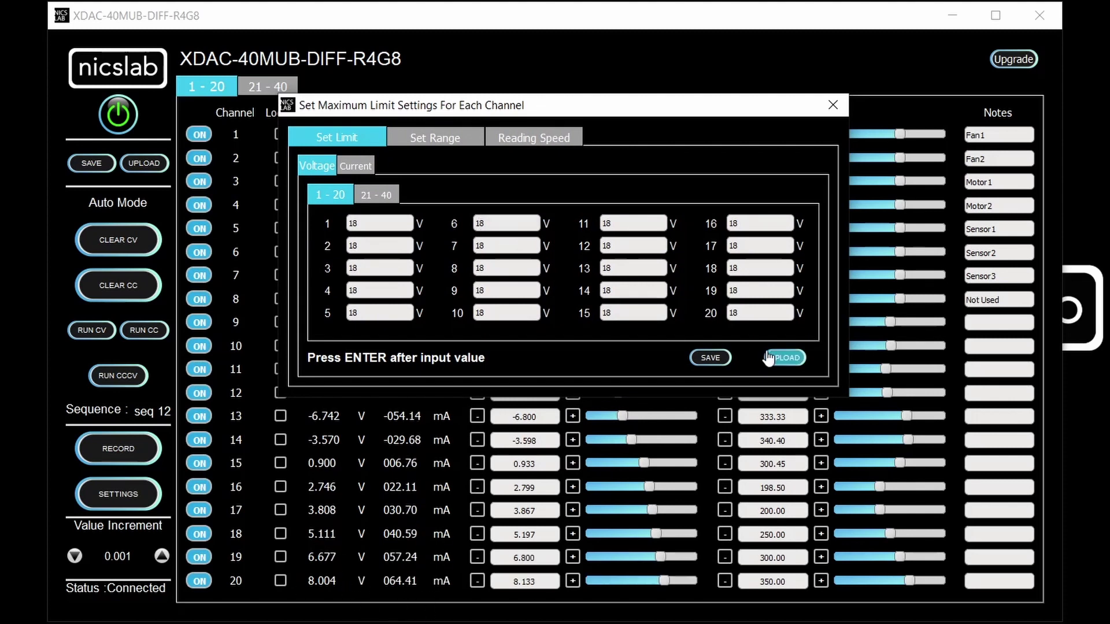
double_click(754, 314)
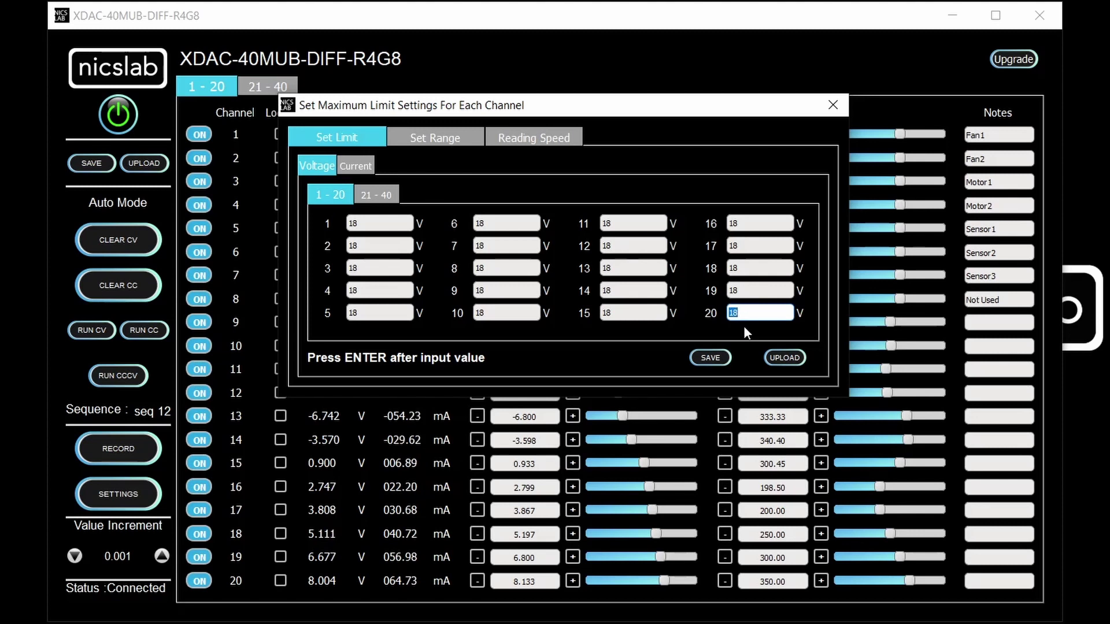
type("7.")
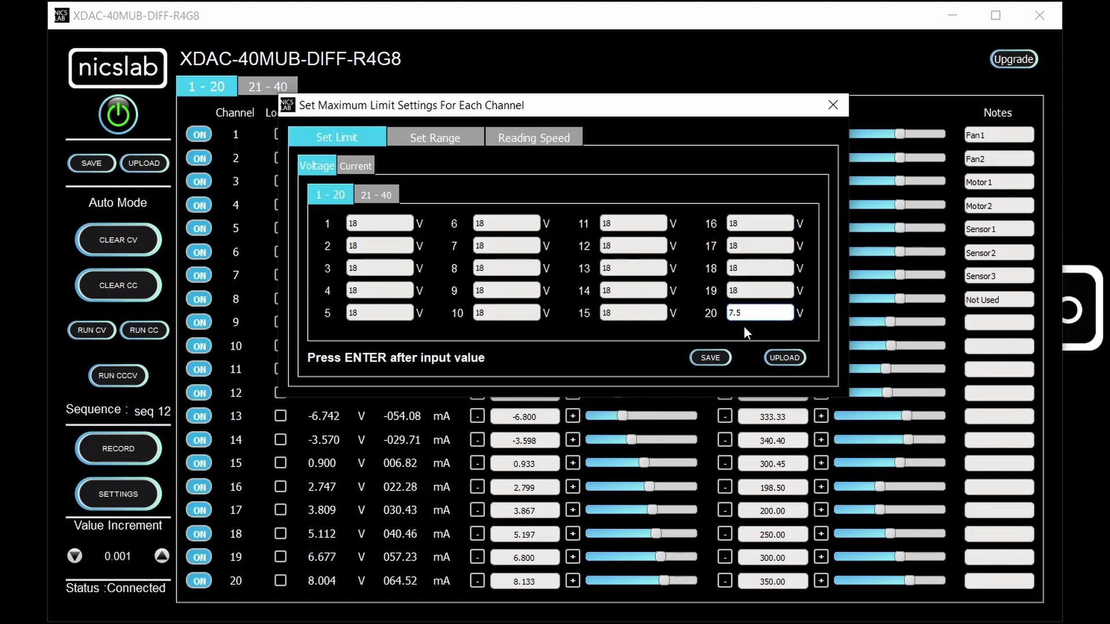
type("5")
key("Return")
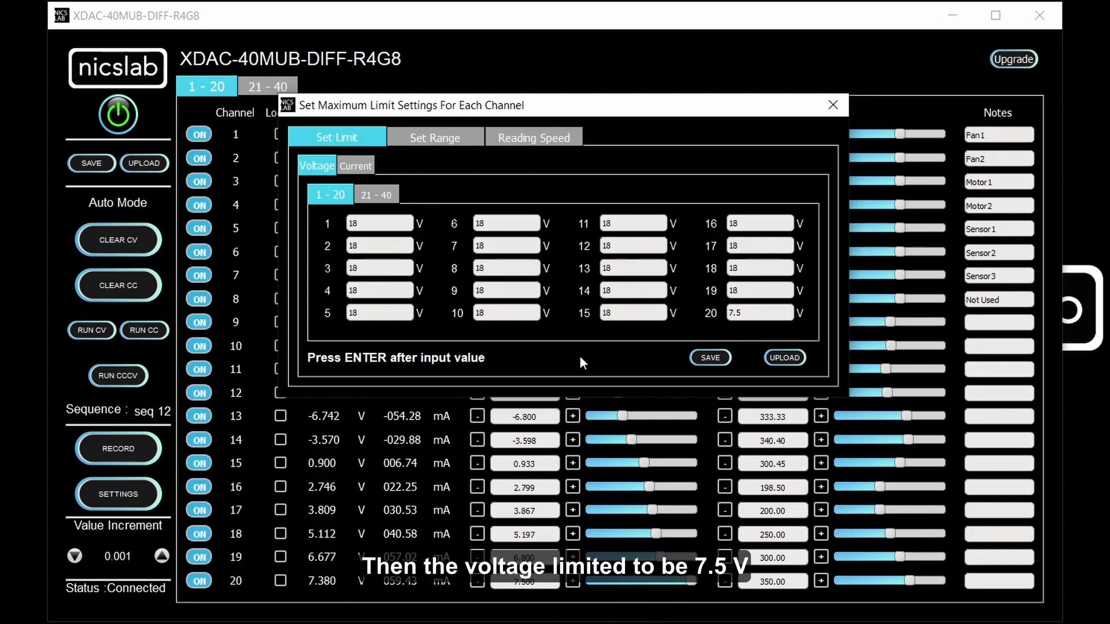
Step: Set the maximum voltage limits of channels 19, 18 and 17 to 6 V, 3.3 V and 5 V respectively
double_click(757, 294)
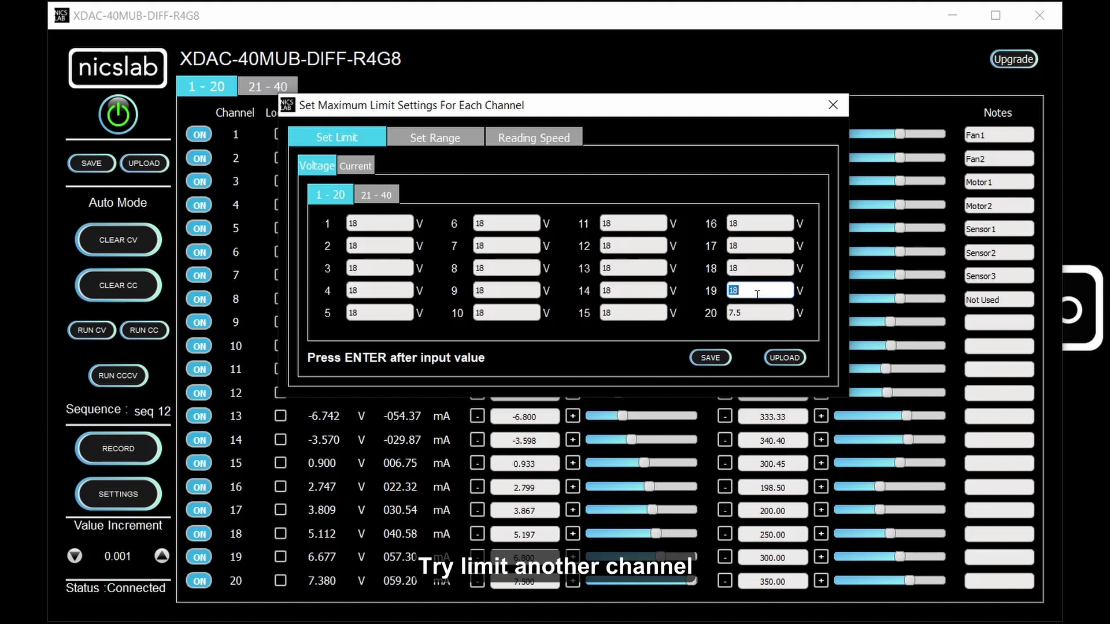
type("6")
key("Return")
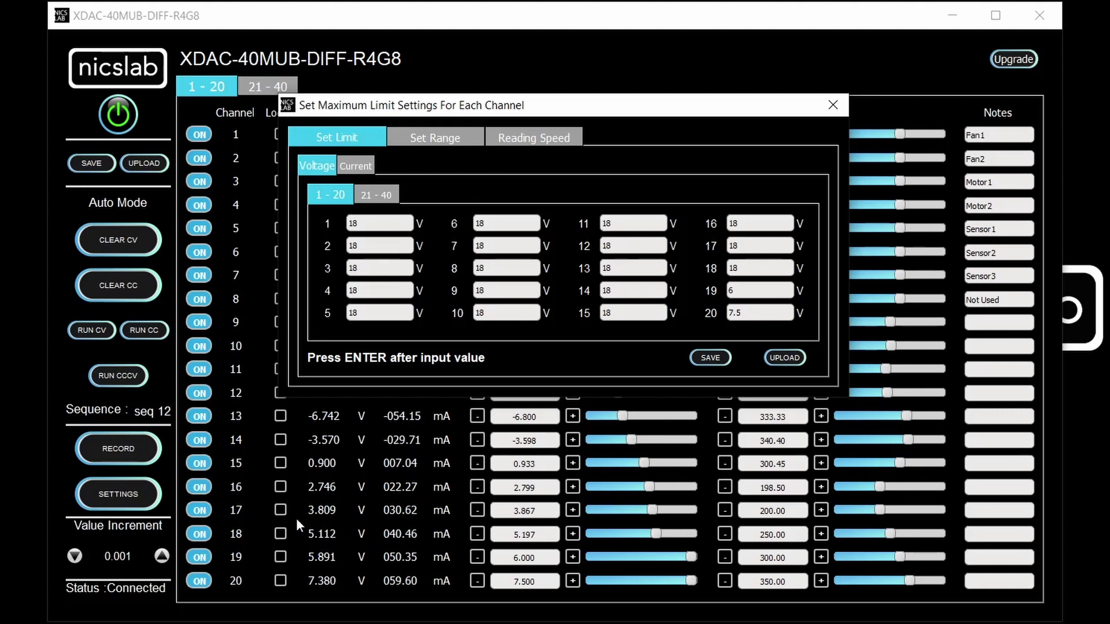
double_click(755, 274)
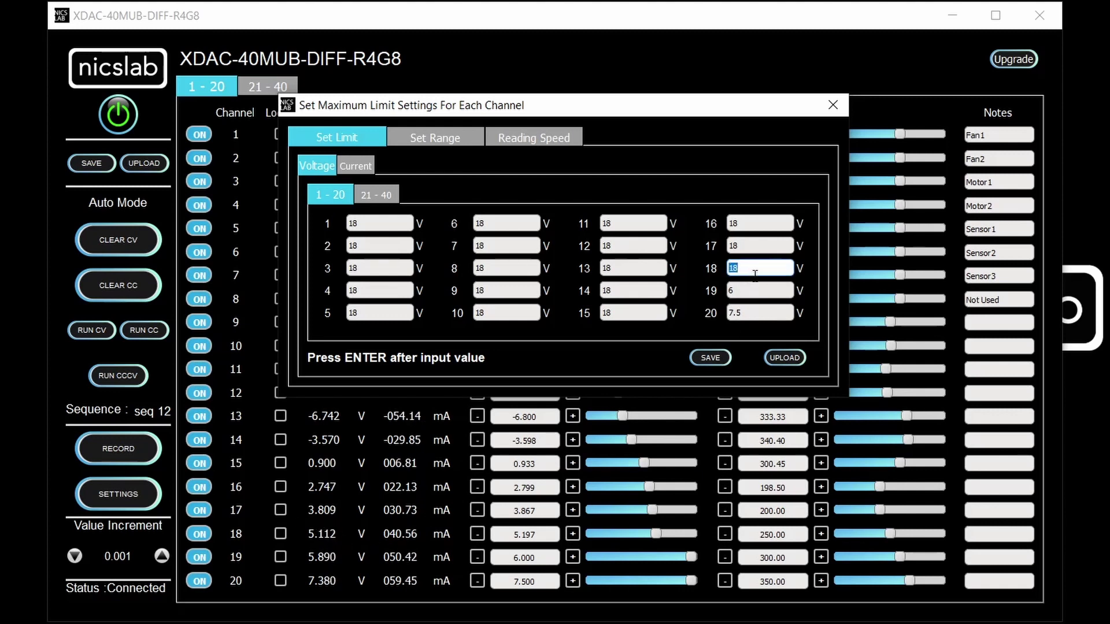
type("3.3")
key("Return")
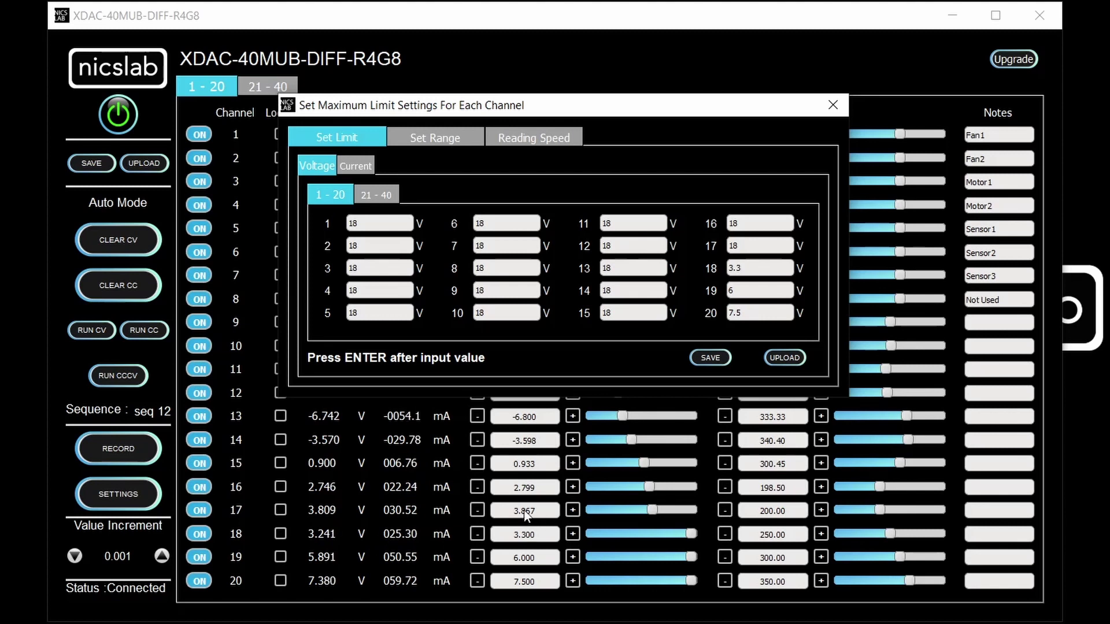
double_click(763, 245)
type("5")
key("Return")
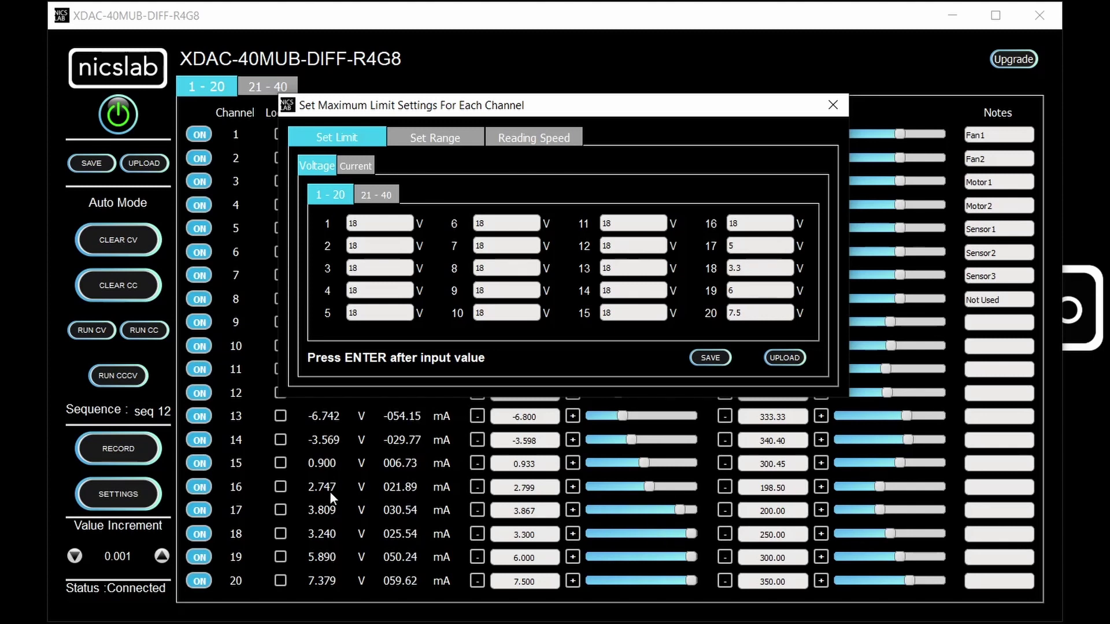
Step: Set channel 20's maximum current limit to 50 mA in the limit settings
left_click(362, 171)
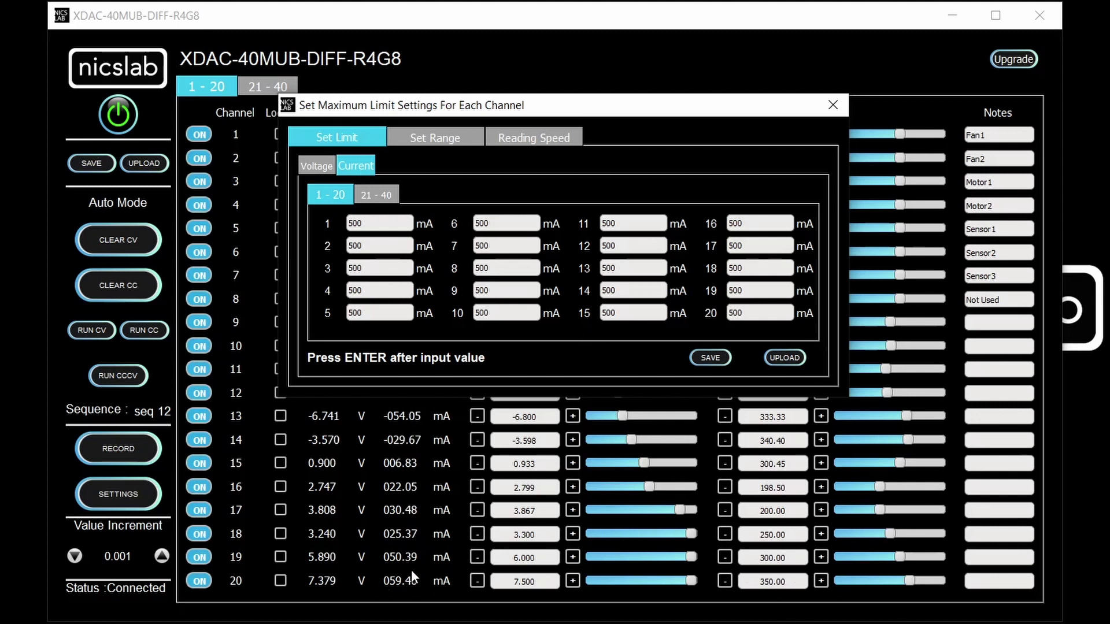
double_click(773, 314)
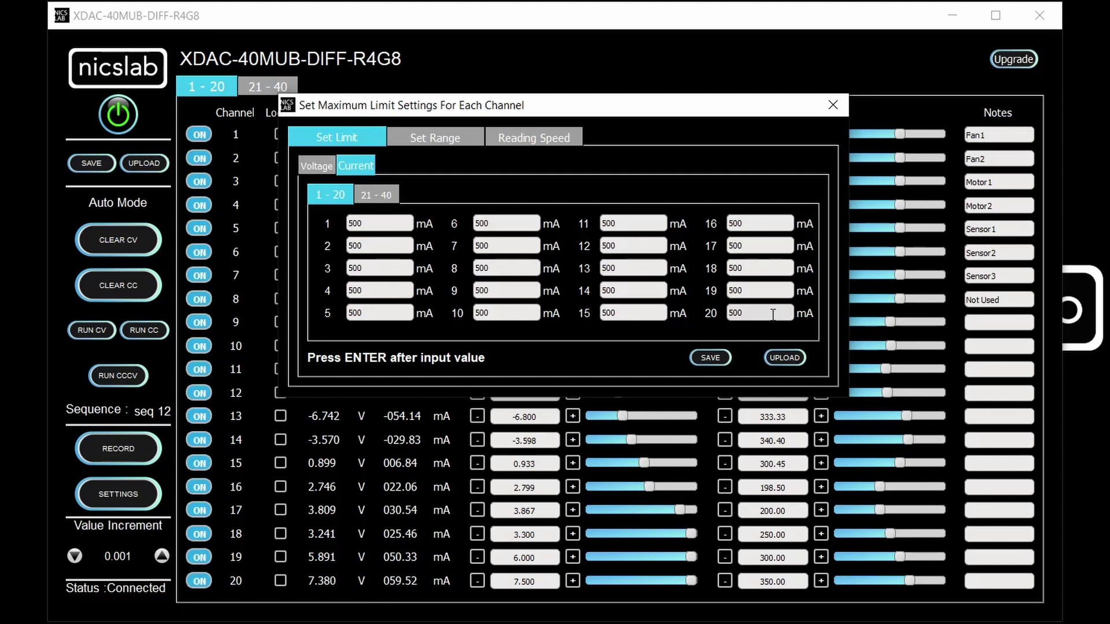
type("5")
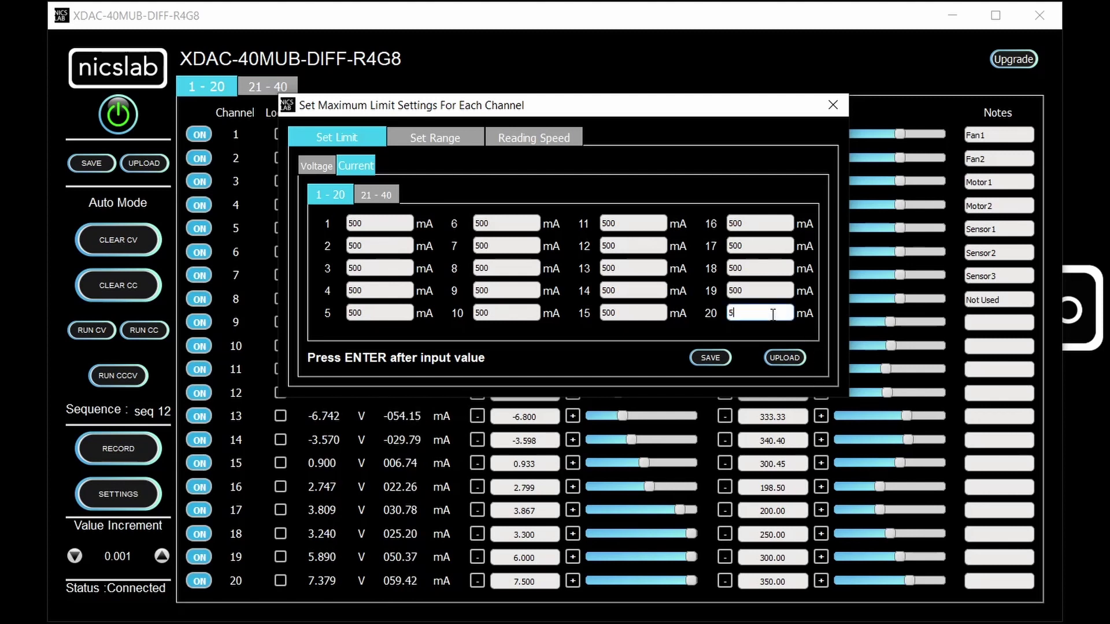
type("0")
key("Return")
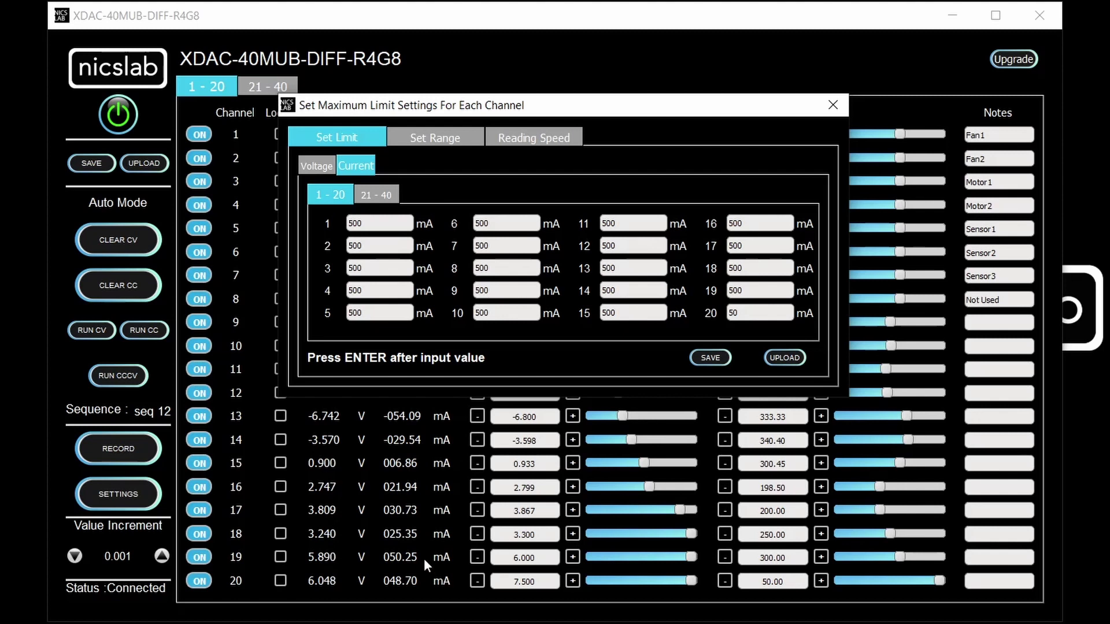
Step: Set the maximum current limits of channels 19 and 18 to 45.5 mA and 20 mA respectively
double_click(754, 292)
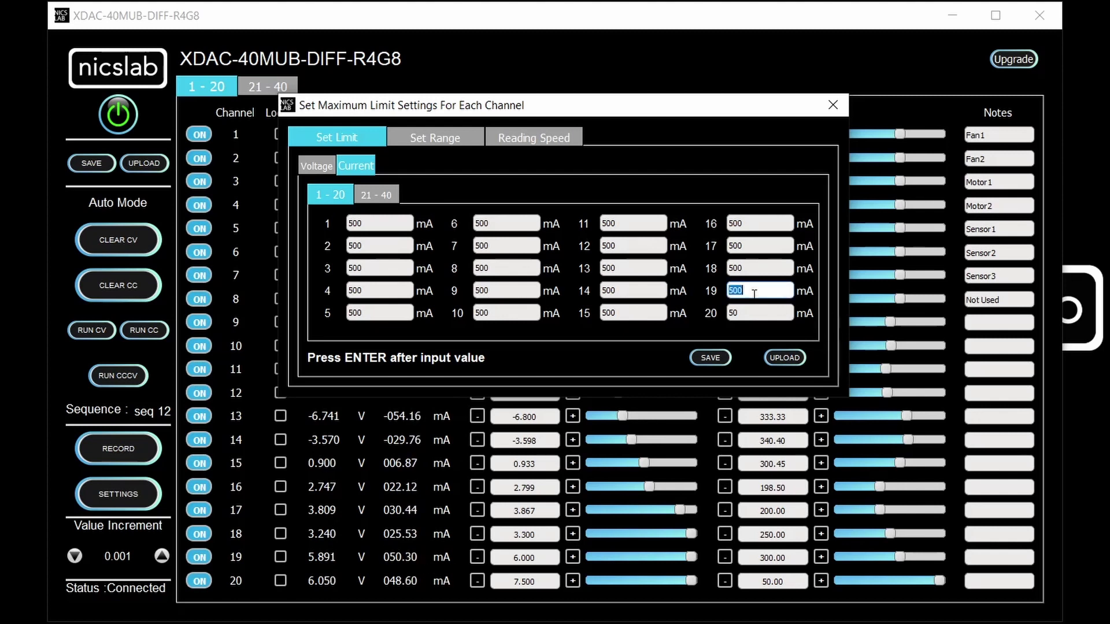
type("45.5")
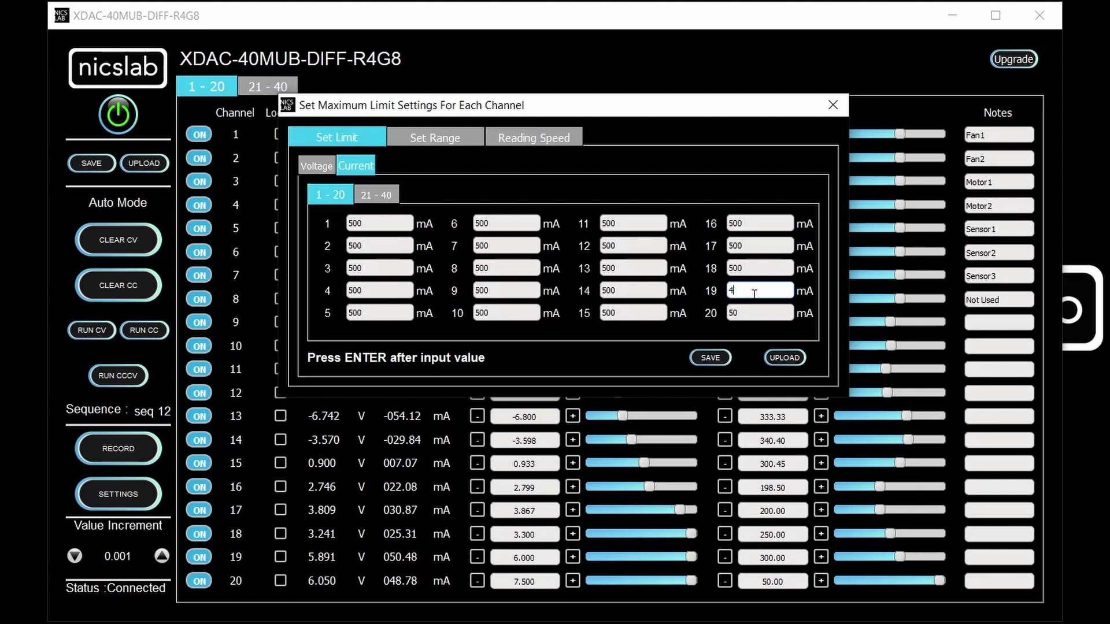
key("Return")
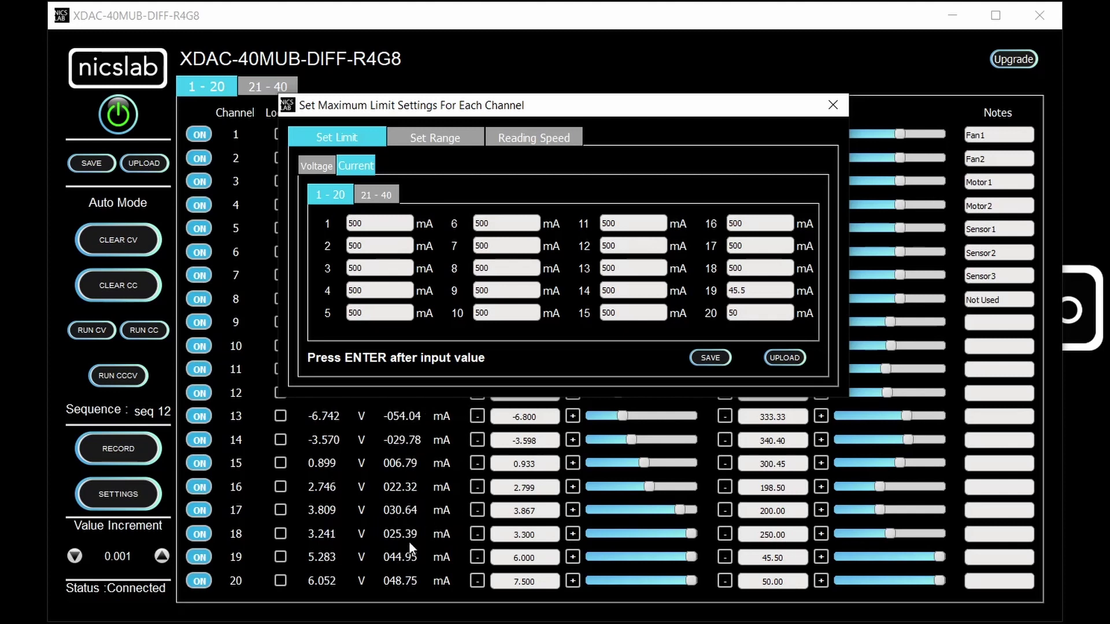
double_click(756, 269)
type("20")
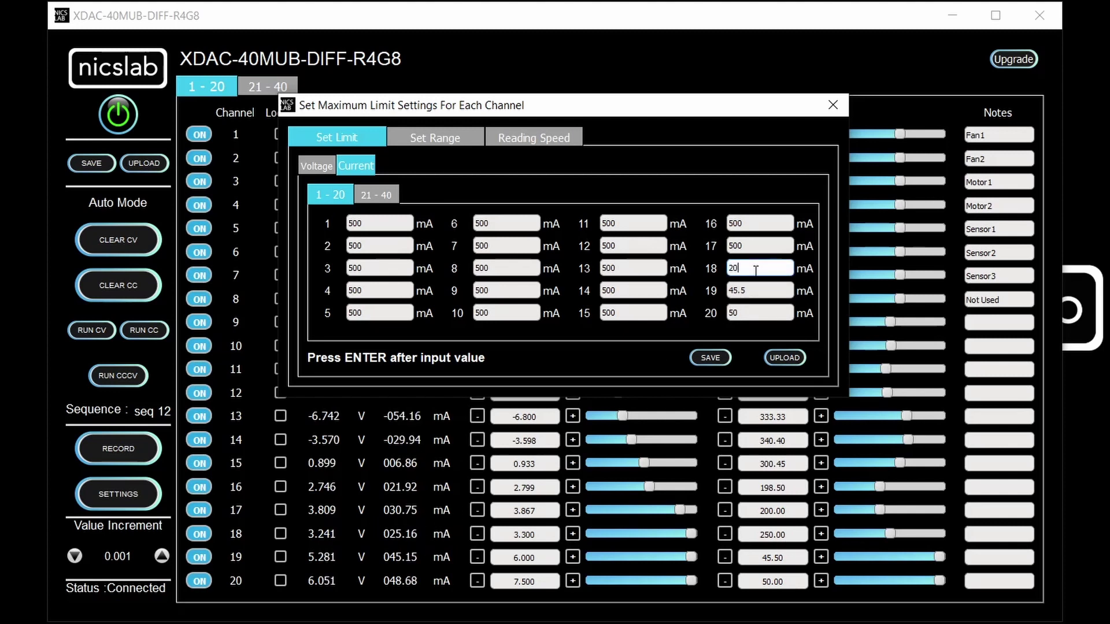
key("Return")
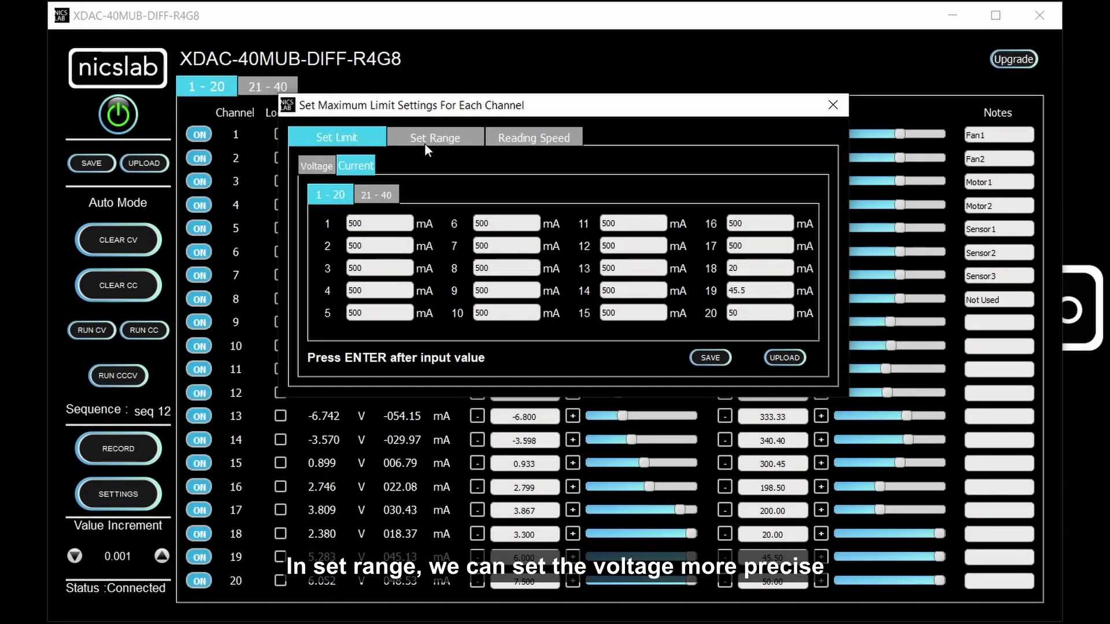
Step: Set channel 20's voltage range to 5 V, close the settings, and sweep its voltage setting to -5 V and back to 5 V
left_click(424, 143)
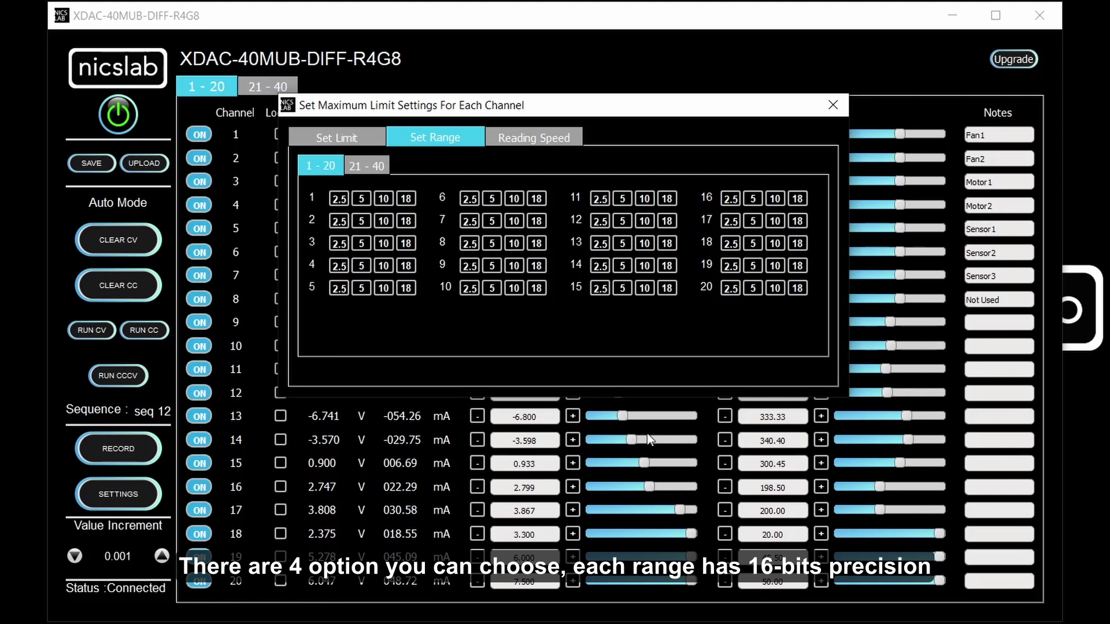
mouse_move(592, 105)
left_mouse_down()
mouse_move(650, 300)
mouse_move(608, 106)
left_mouse_up()
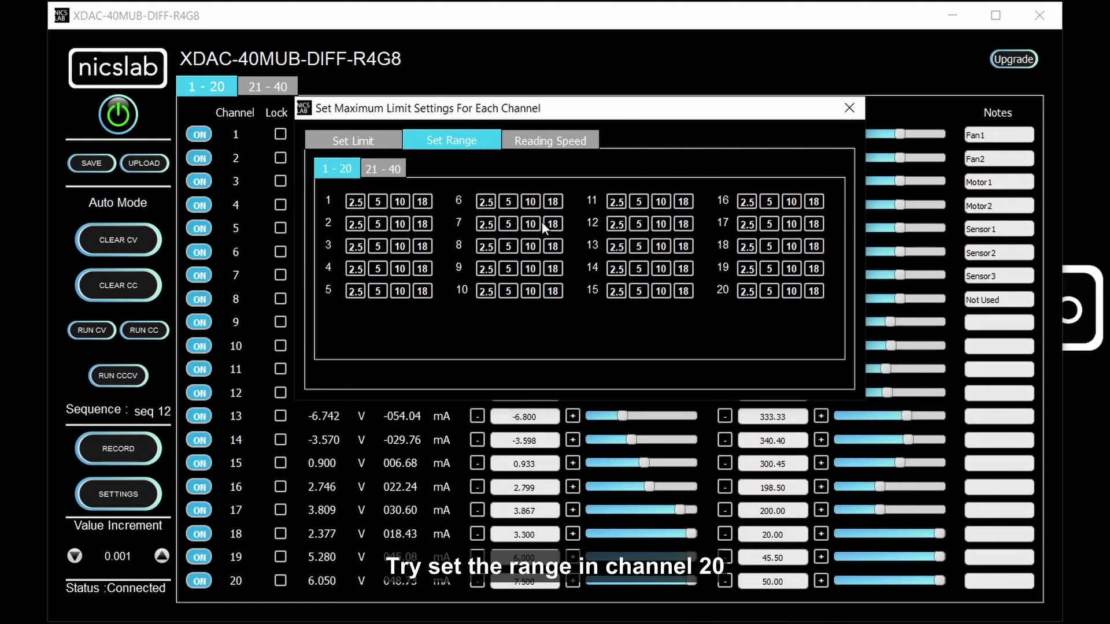
left_click(771, 292)
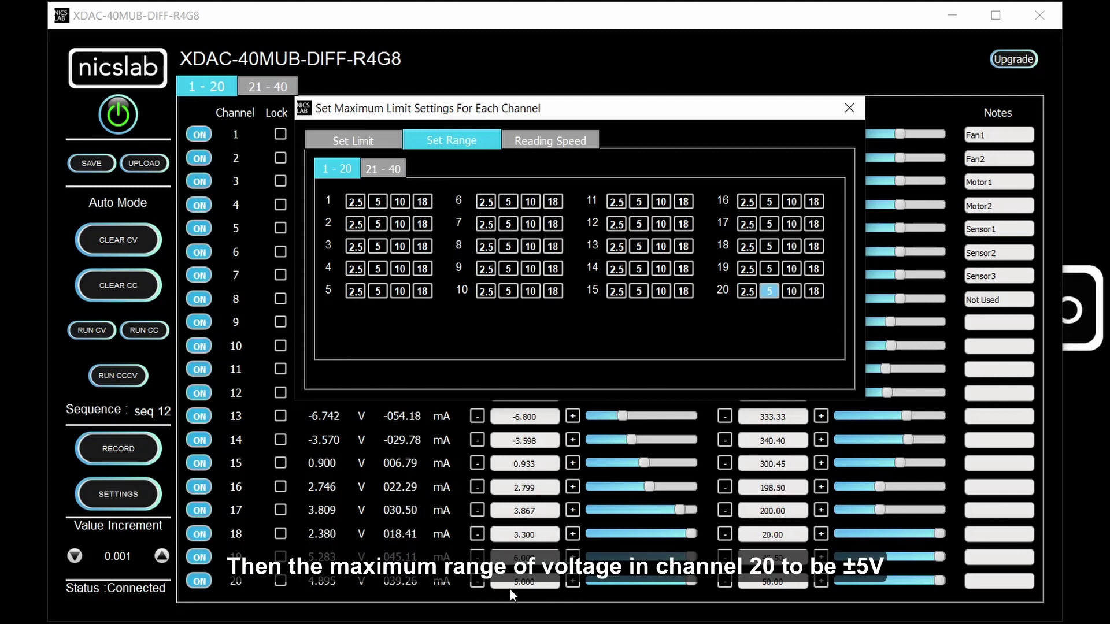
left_click(849, 108)
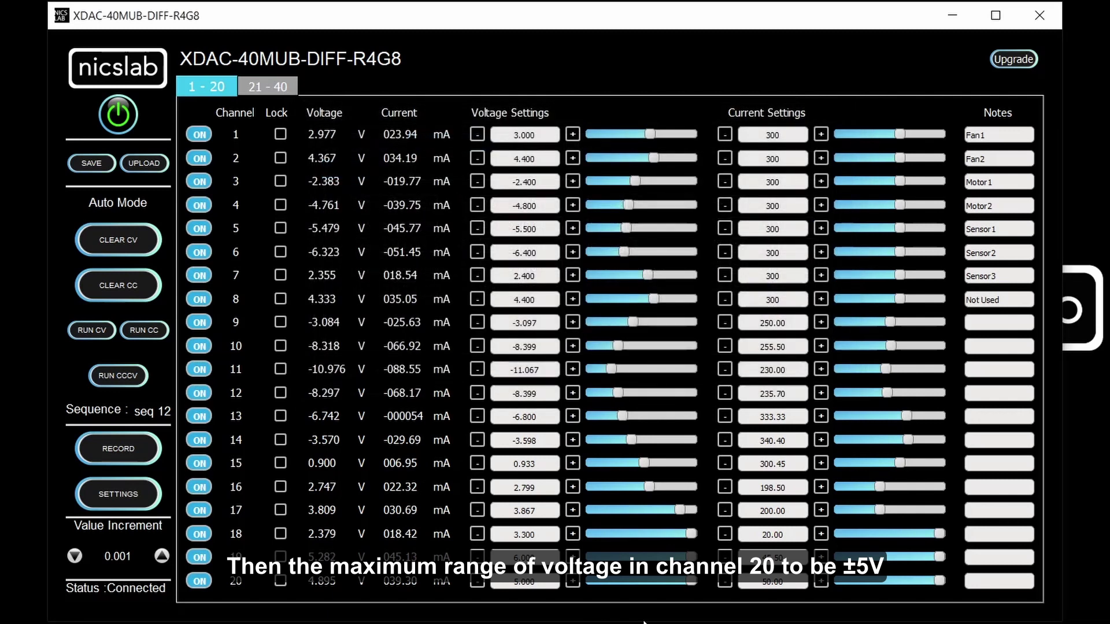
left_click_drag(691, 581, 377, 579)
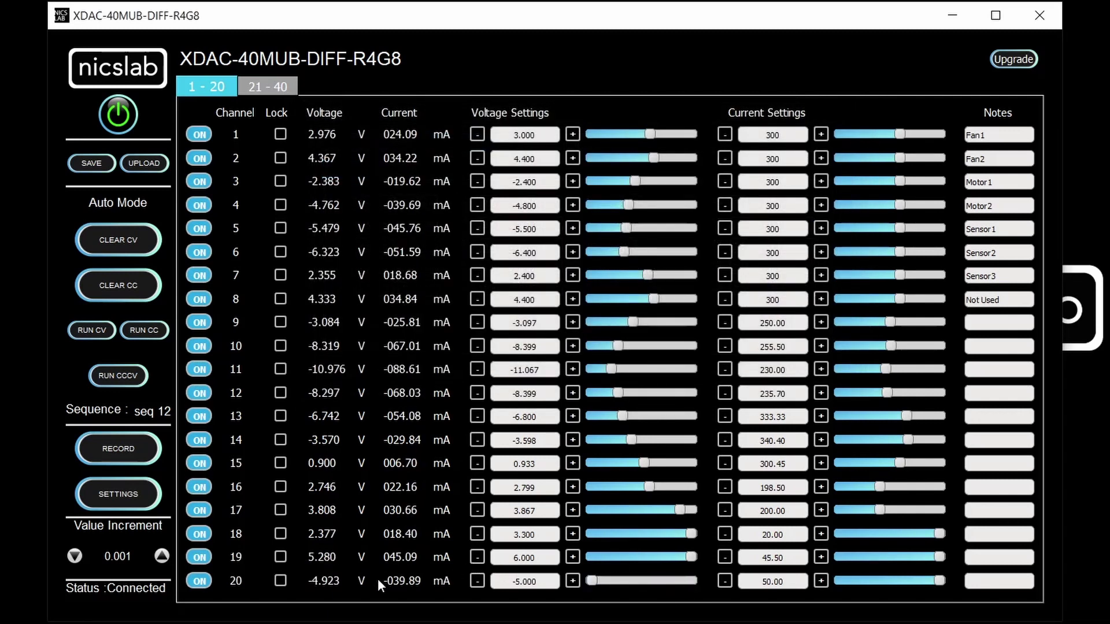
left_click_drag(592, 580, 748, 605)
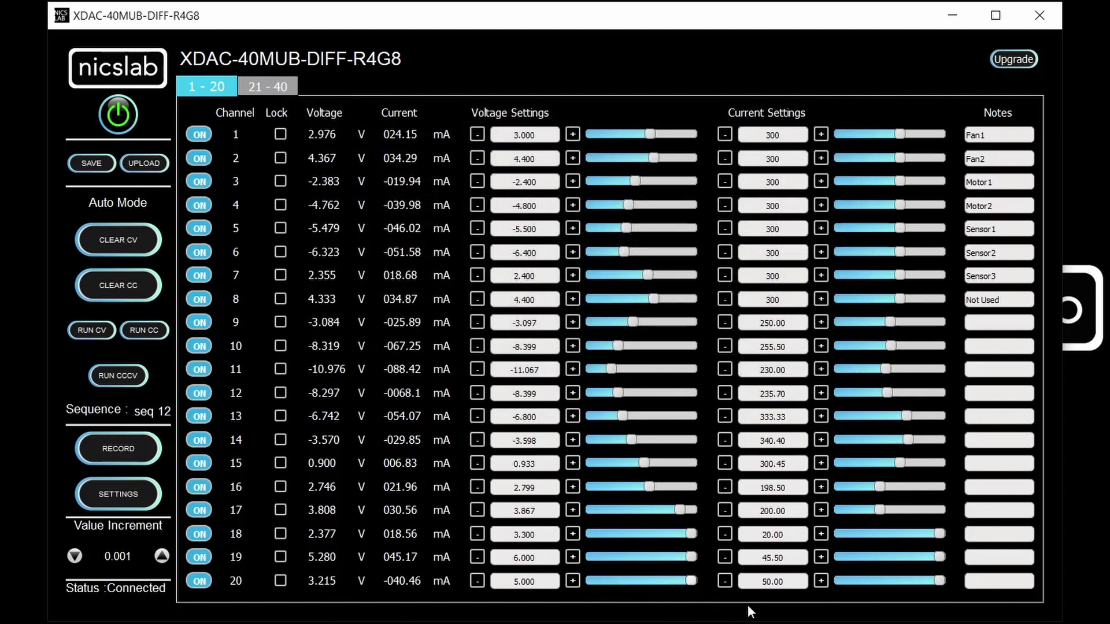
Step: Reopen the range settings and set the voltage range to 5 V for channel 19 and 2.5 V for channels 18, 17 and 16
left_click(125, 494)
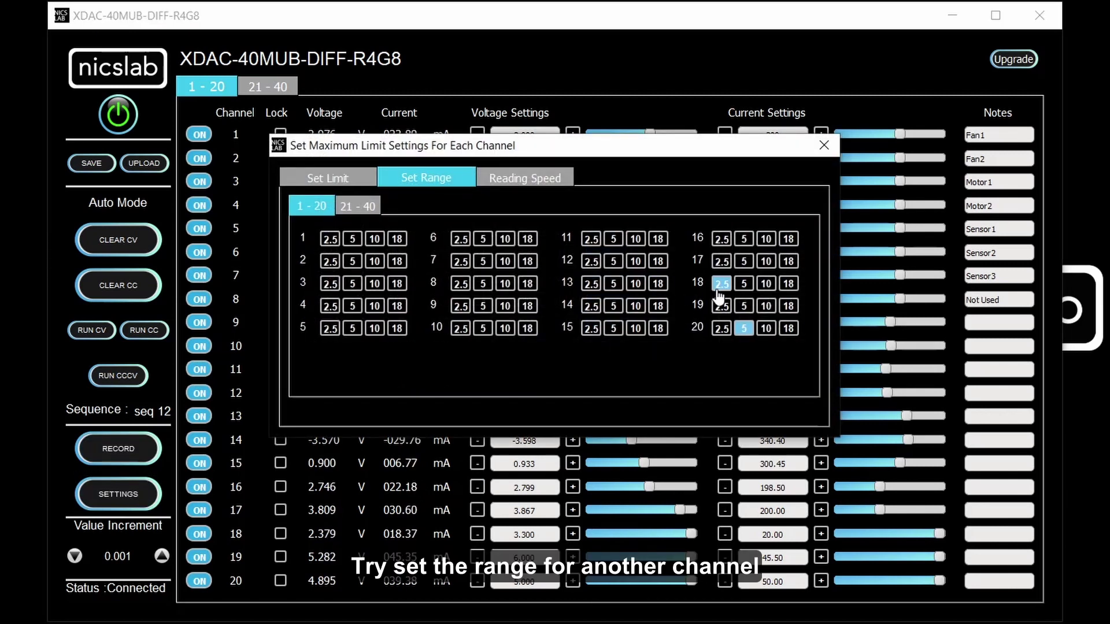
left_click(744, 306)
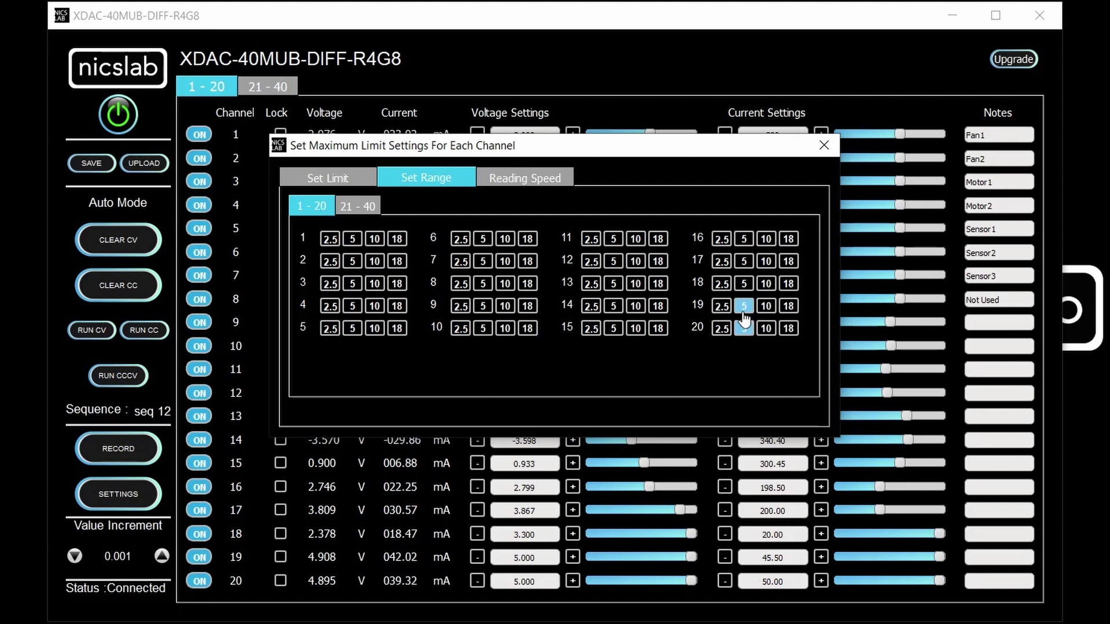
left_click(744, 328)
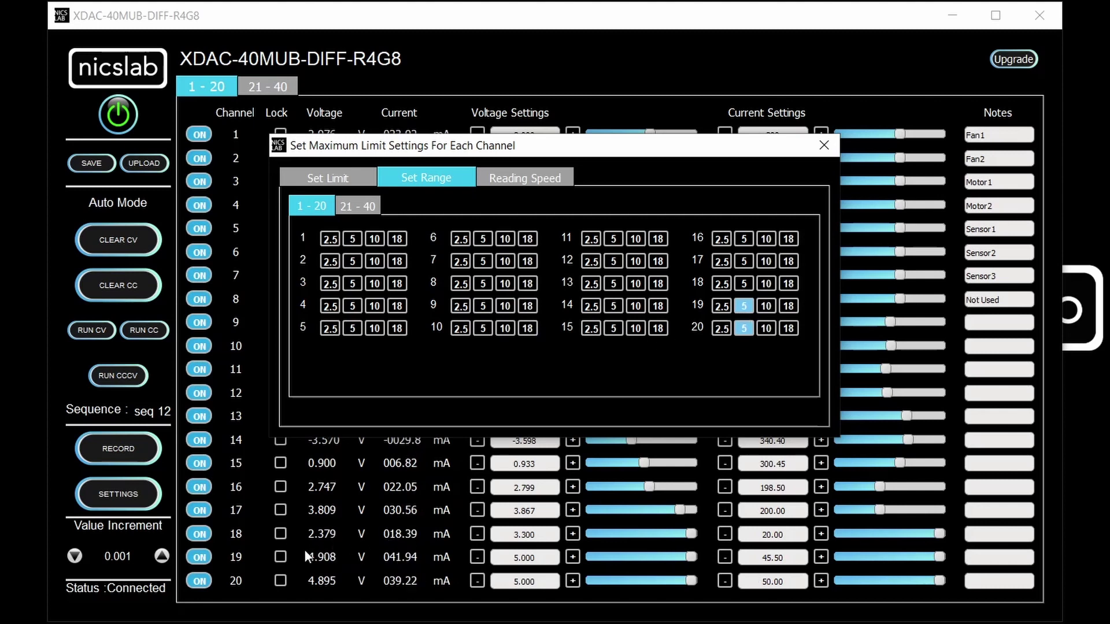
left_click(720, 285)
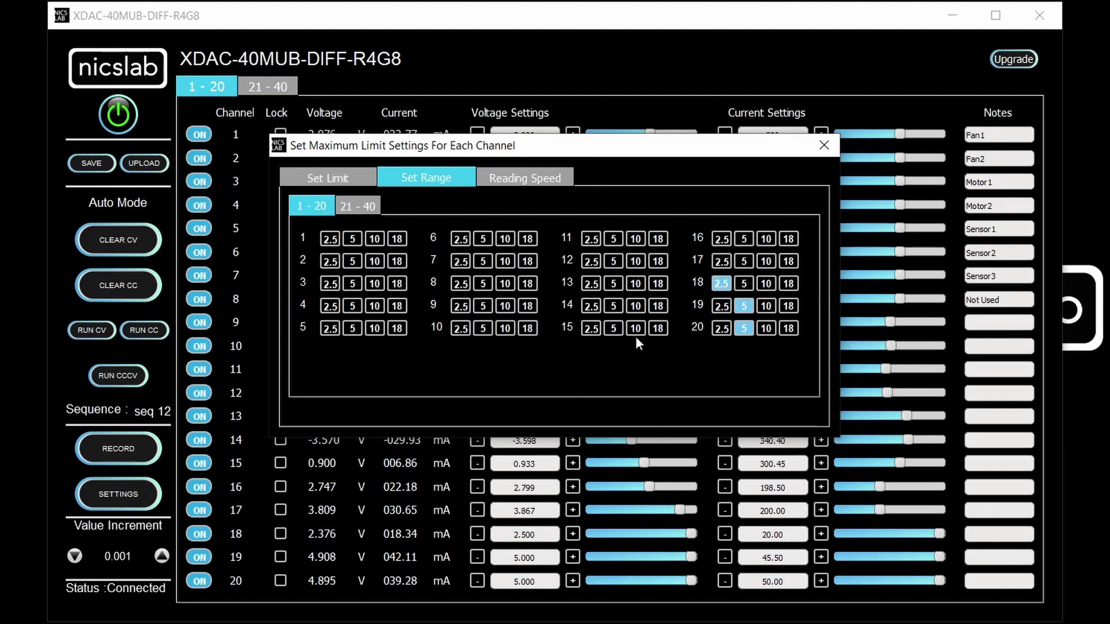
left_click(722, 261)
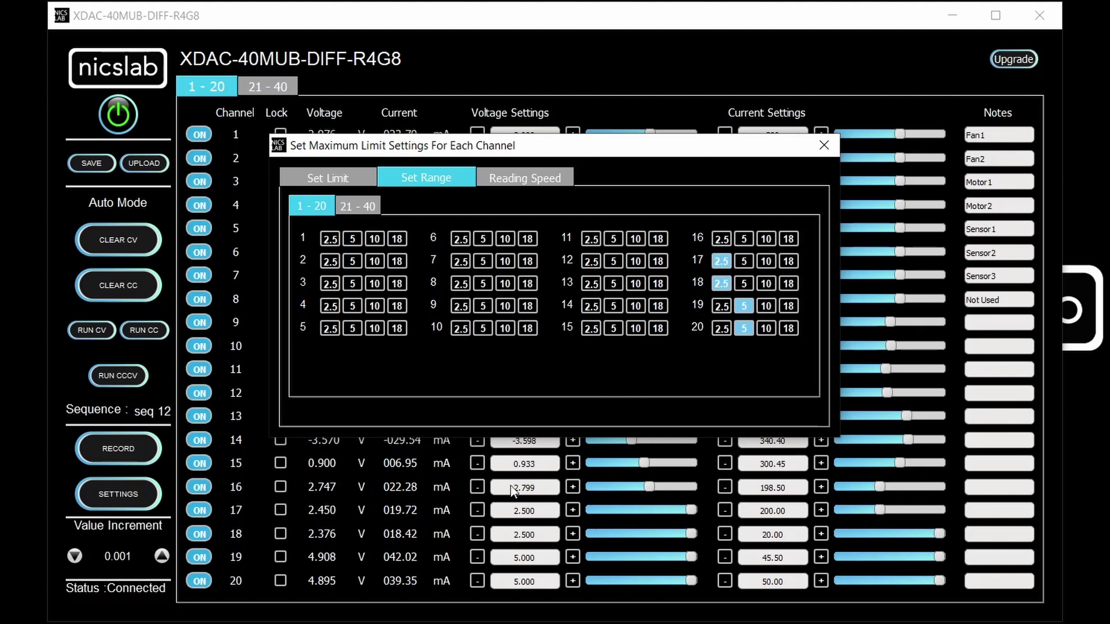
left_click(722, 239)
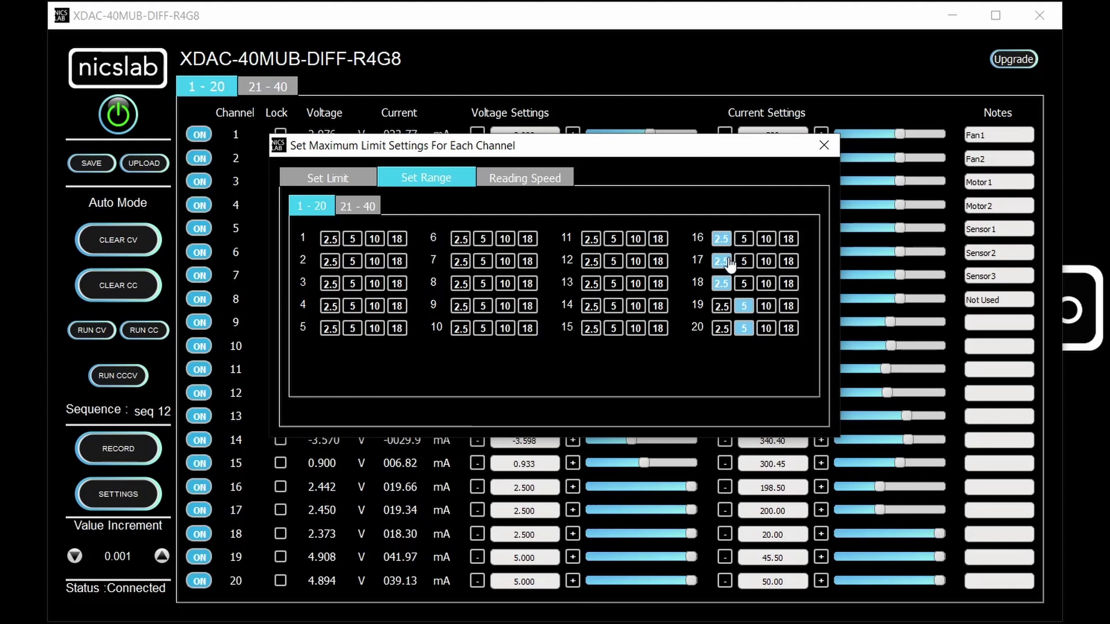
left_click(483, 239)
left_click(361, 207)
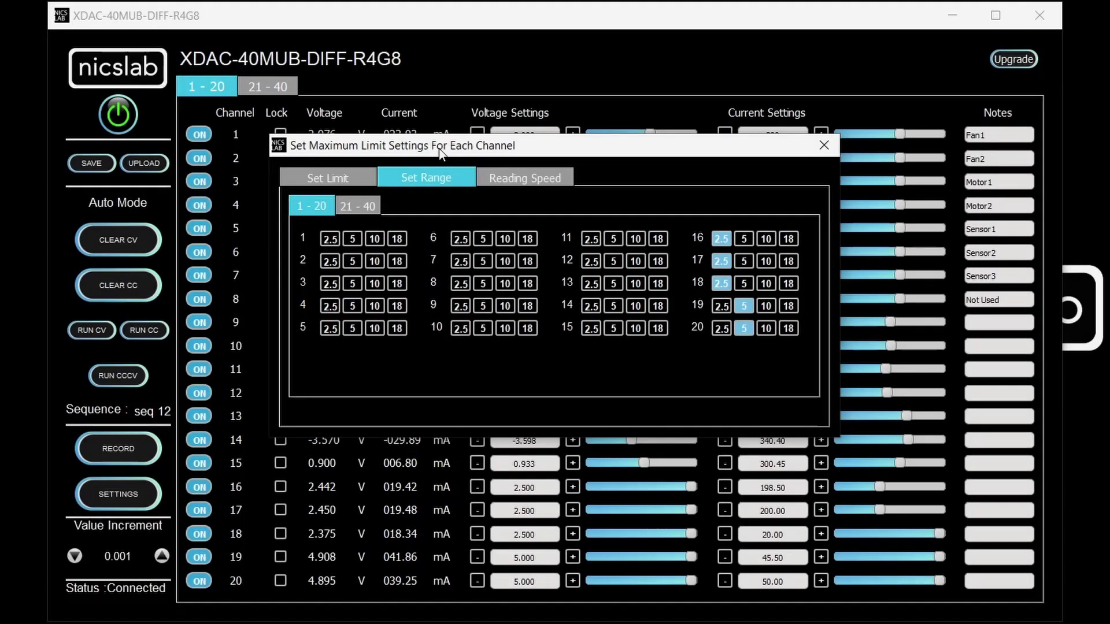
Step: Move the settings dialog clear of the channel readings and try the voltage reading speed at Fast and Medium, ending on Slow
left_click_drag(441, 152, 643, 177)
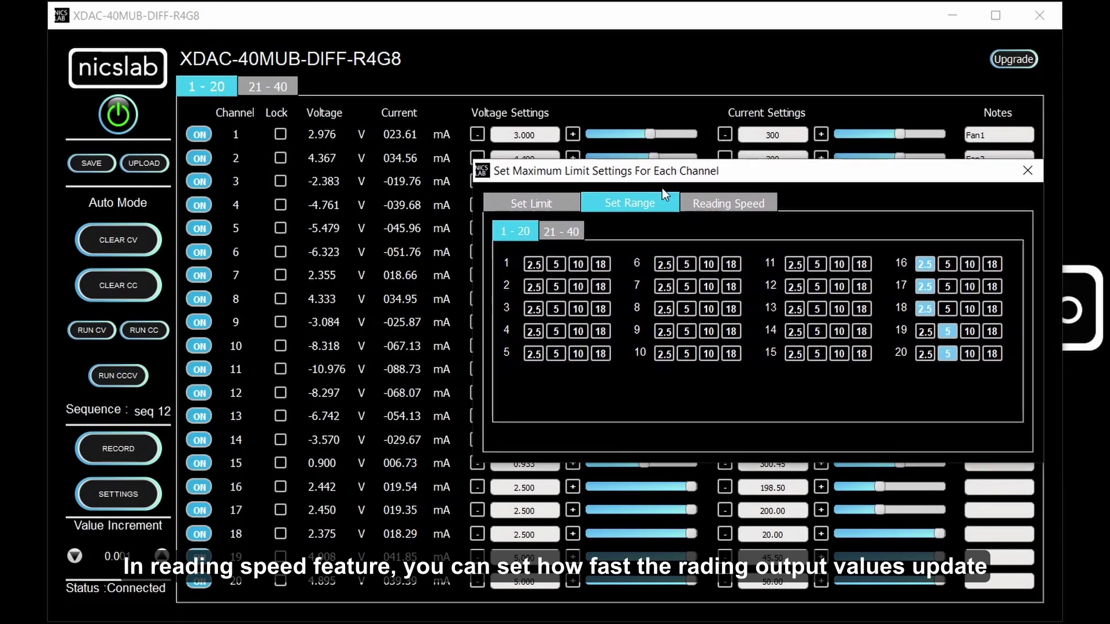
left_click(730, 203)
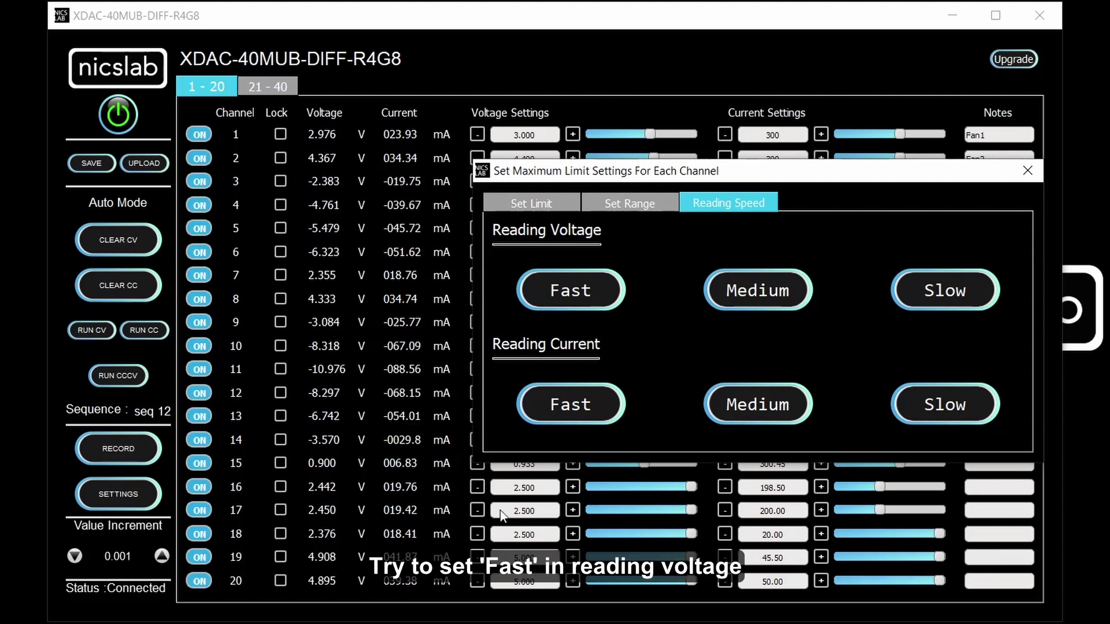
left_click(598, 294)
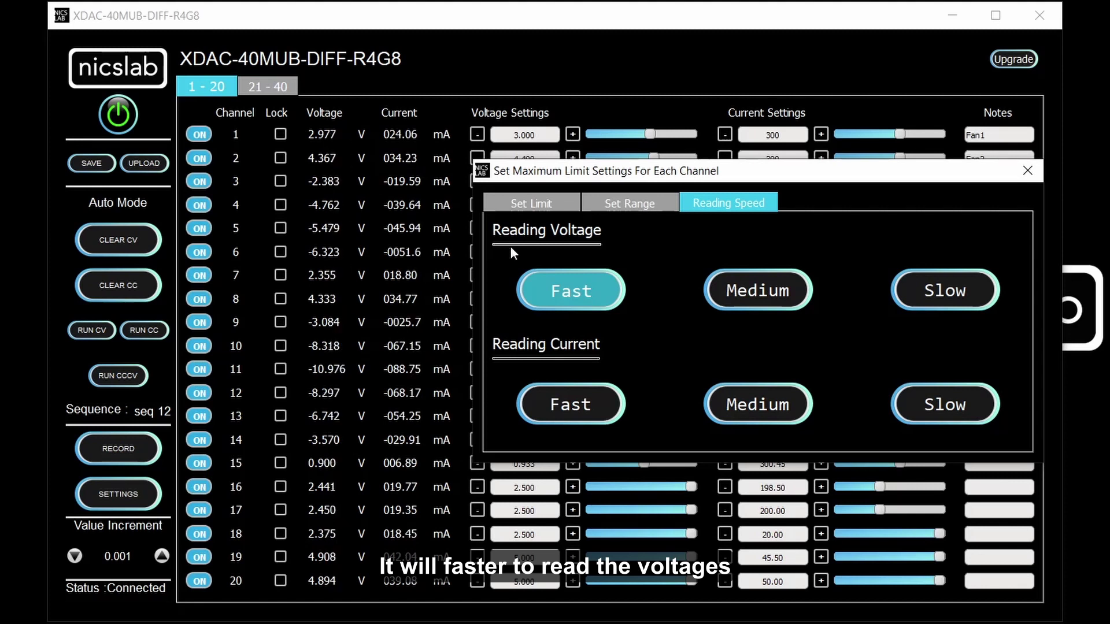
left_click(757, 292)
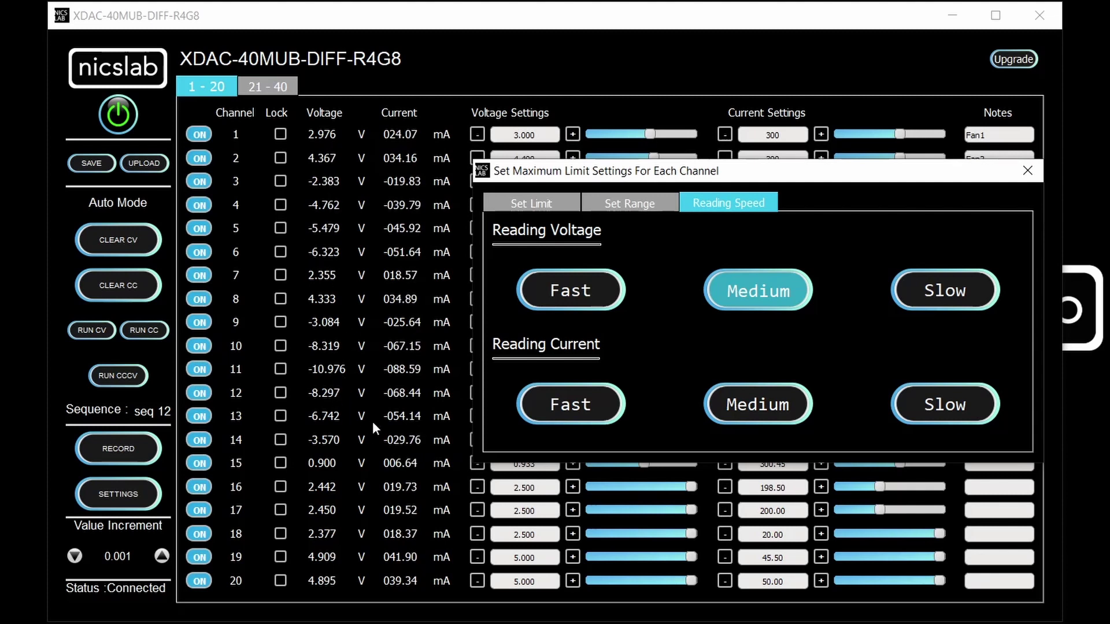
left_click(949, 300)
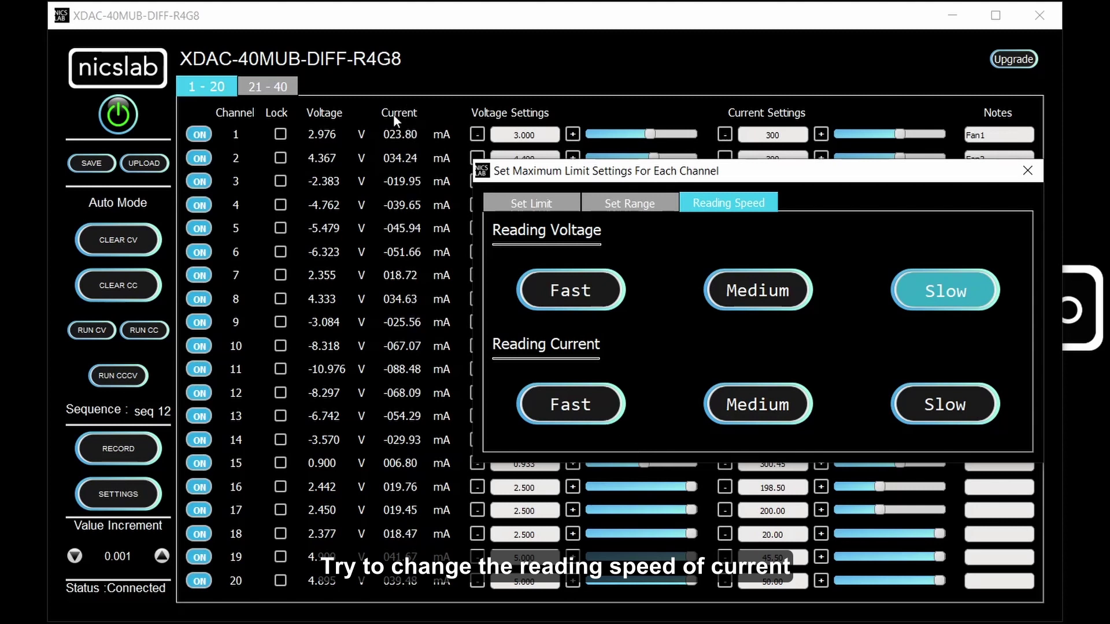
Step: Try the current reading speed at Fast and Medium, ending on Slow
left_click(589, 421)
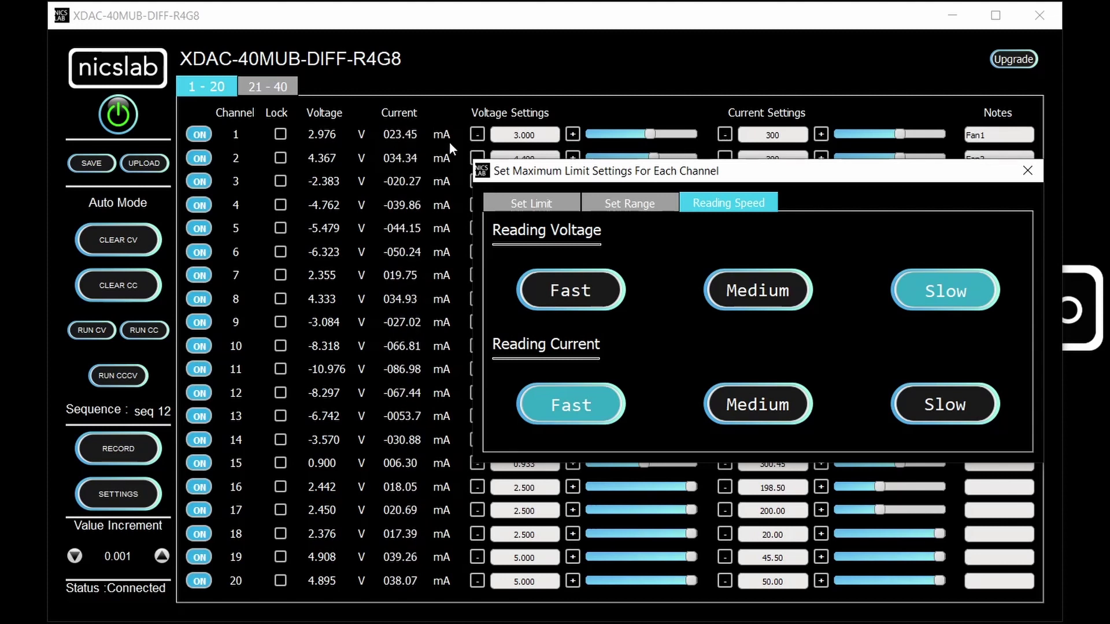
left_click(753, 412)
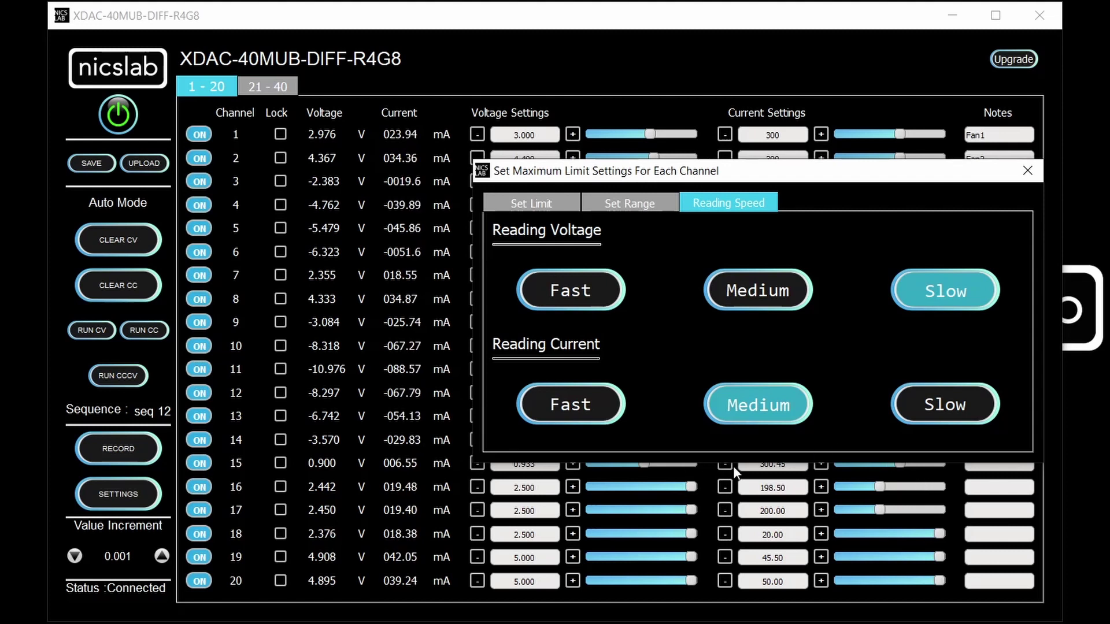
left_click(940, 423)
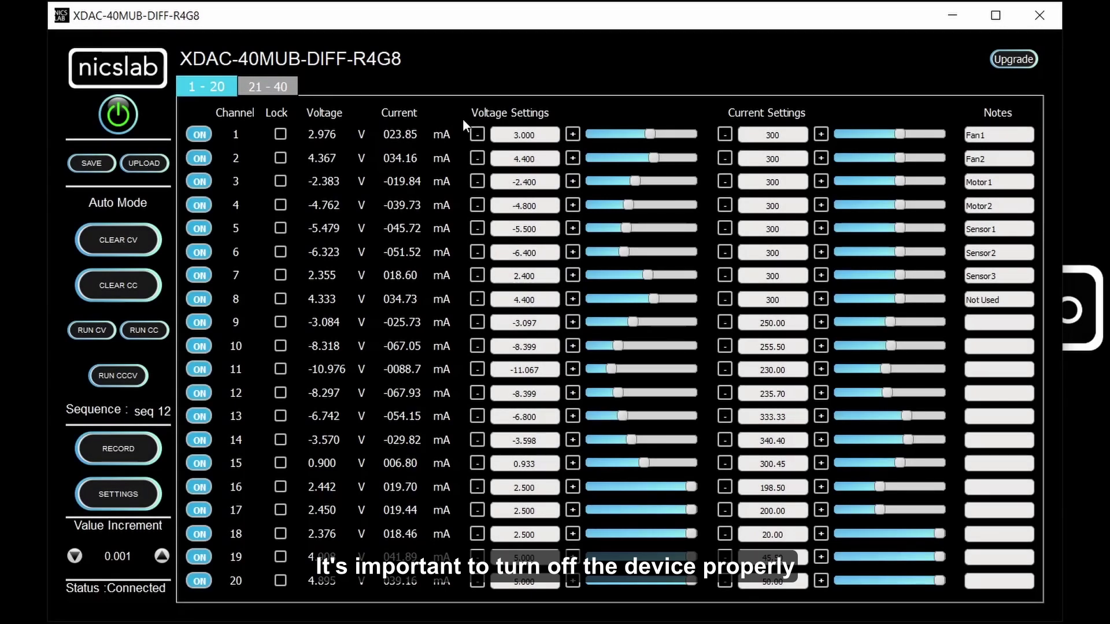
Step: Power off the XDAC device and close its control software
left_click(118, 114)
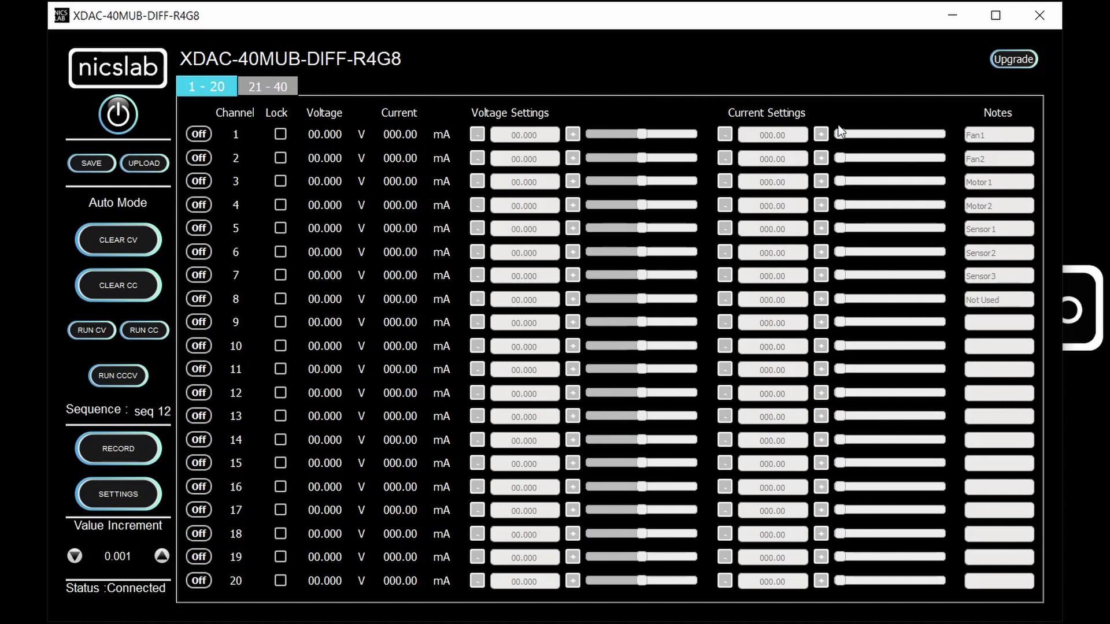
left_click(1035, 29)
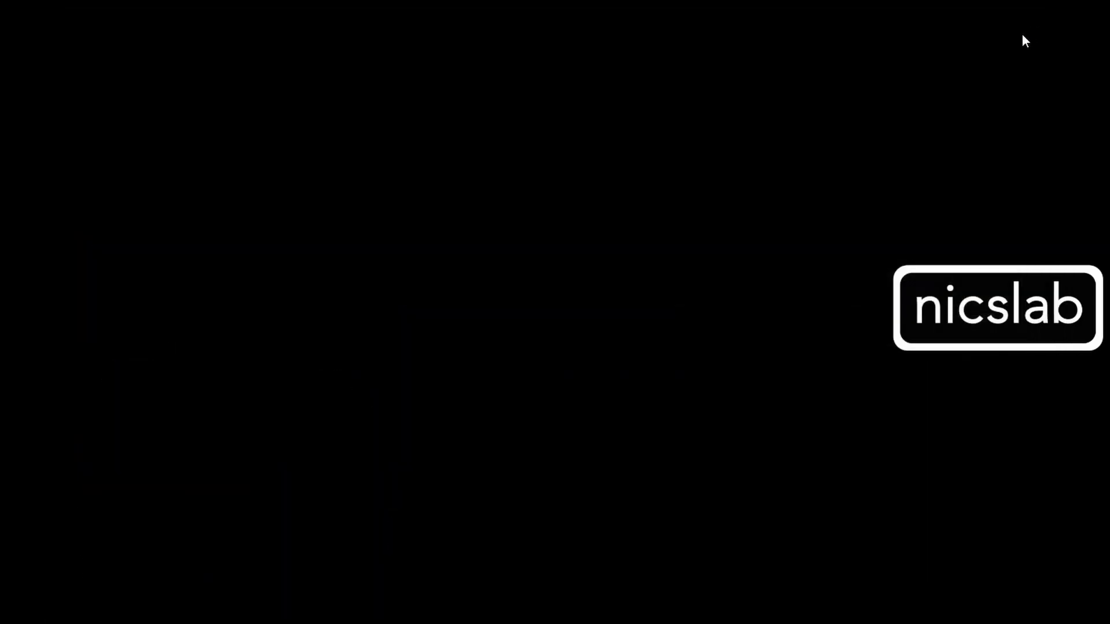